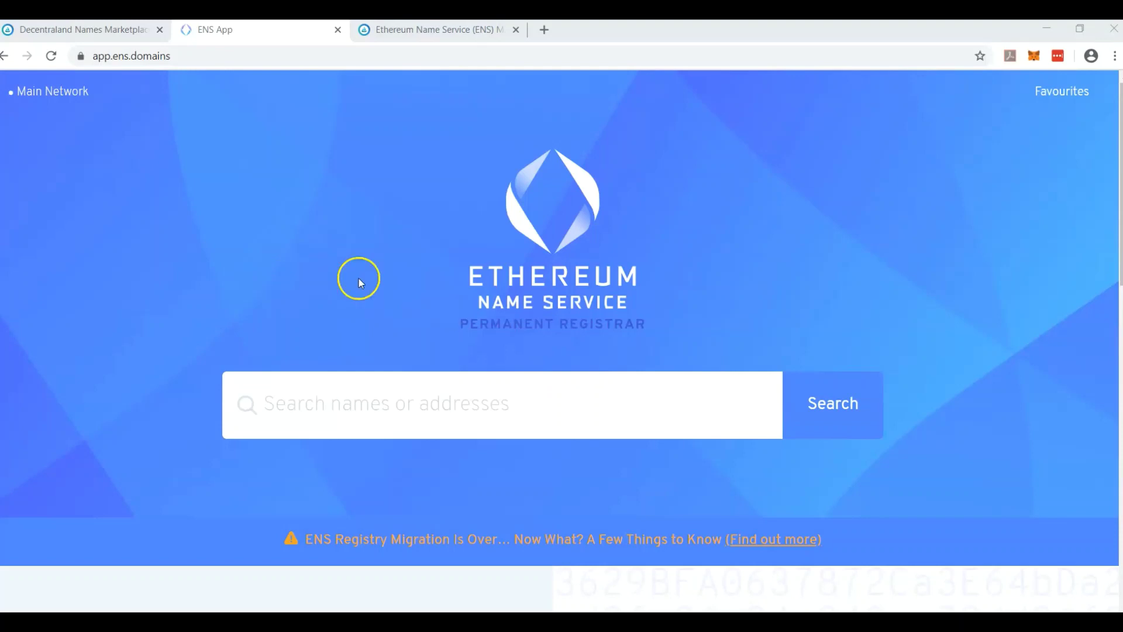
- Look up the name dcl.eth in ENS App
click(459, 409)
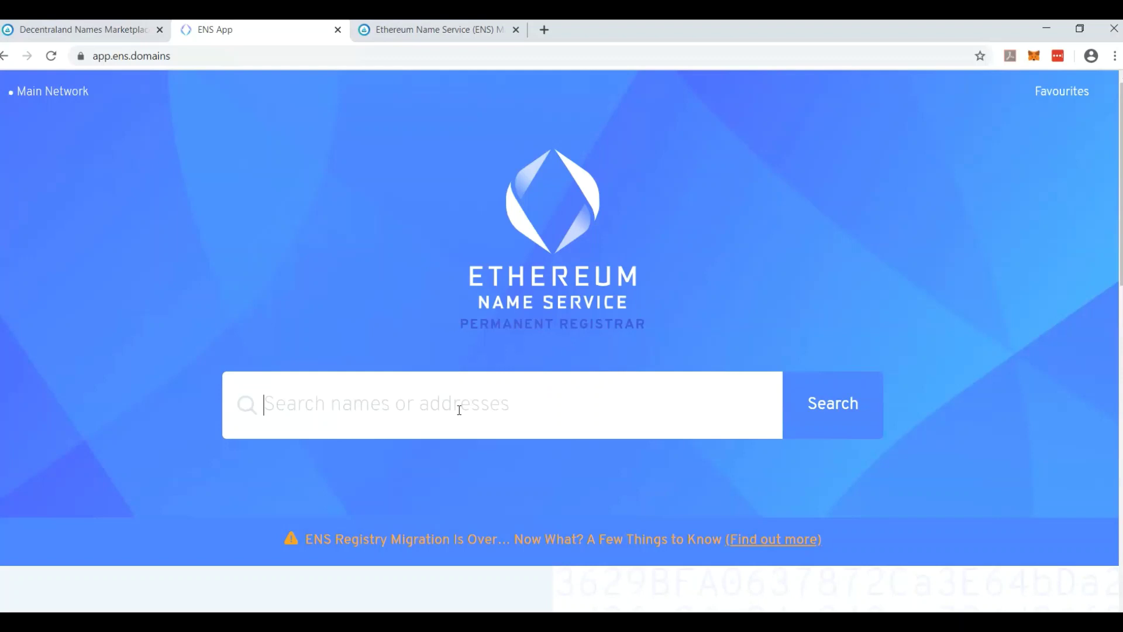
text(dcl)
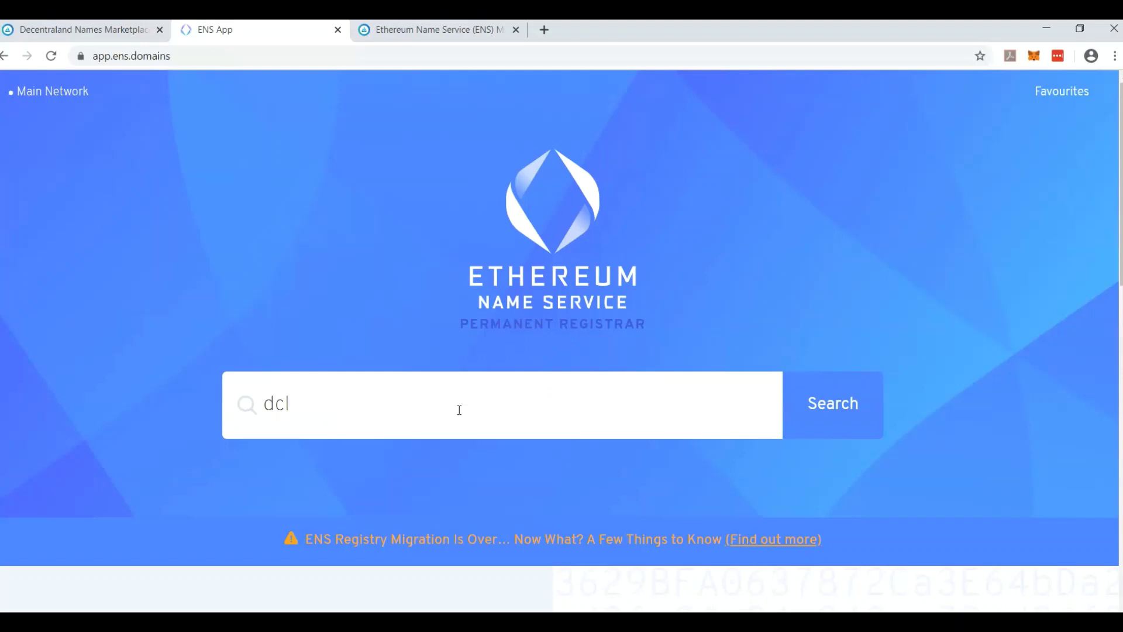
text(.eth)
key(Return)
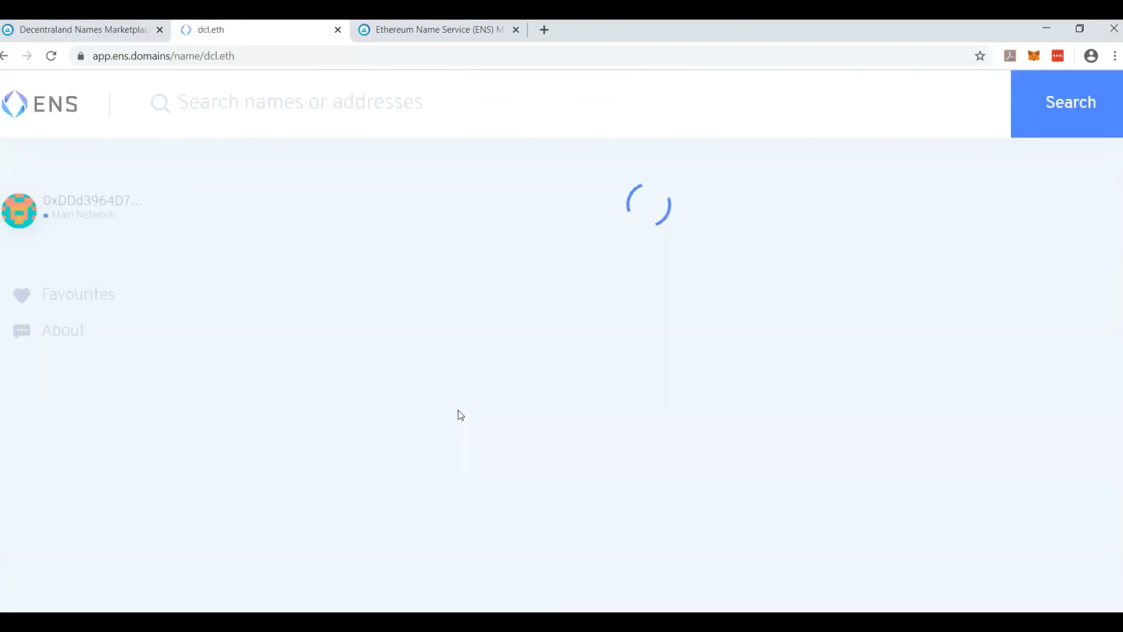
click(408, 465)
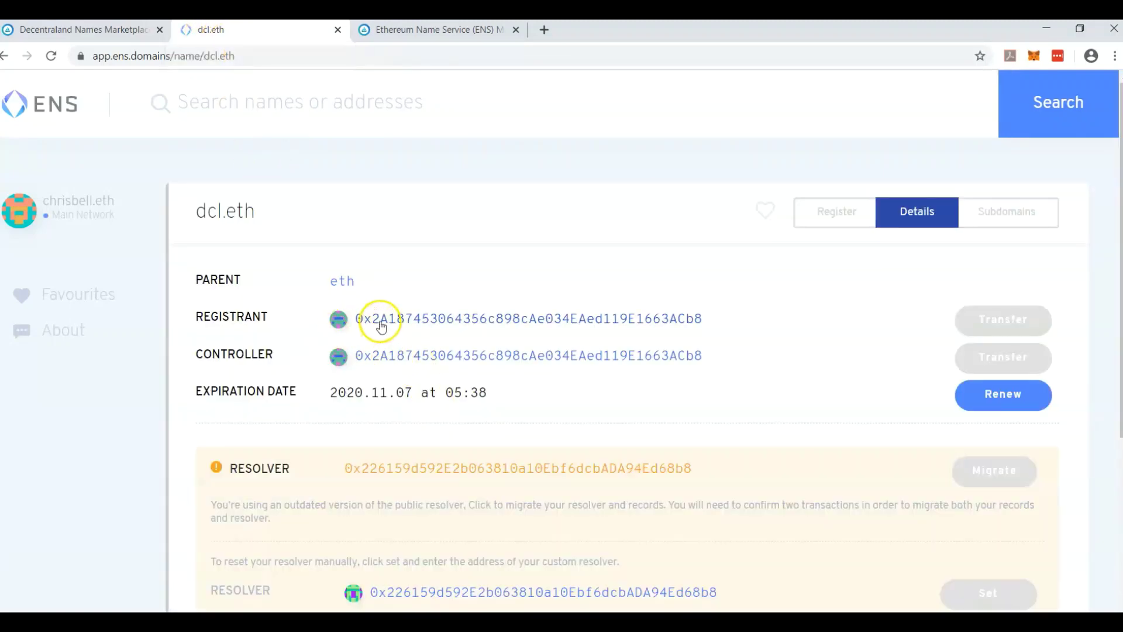
- Browse dcl.eth's subdomains list, then bring up the Decentraland Names marketplace
click(1016, 215)
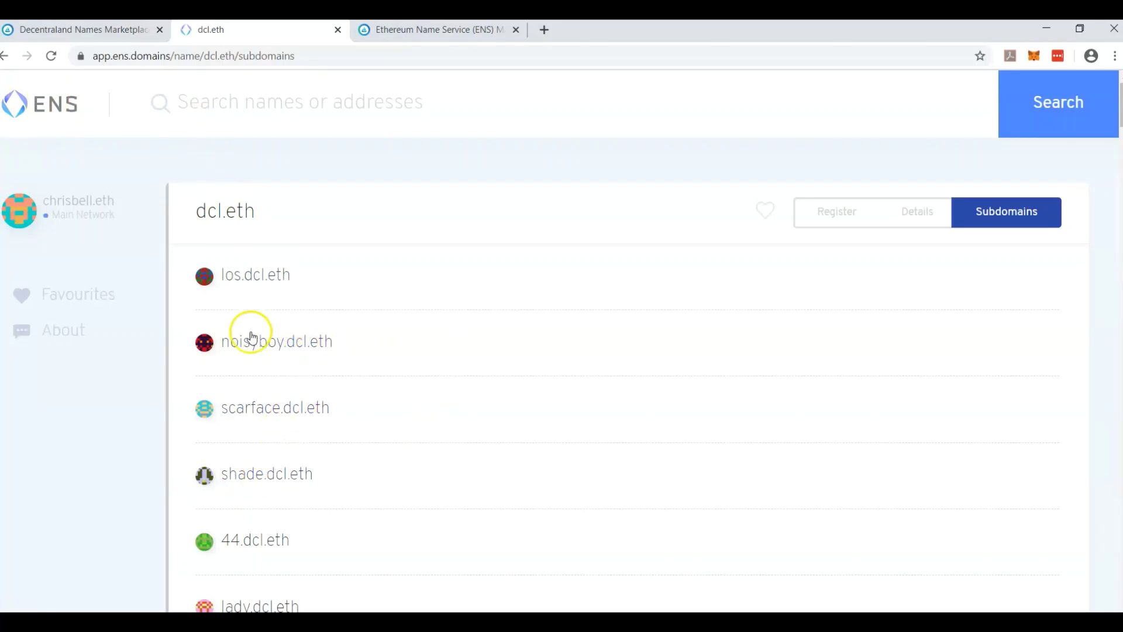
scroll(255, 564, down, 4)
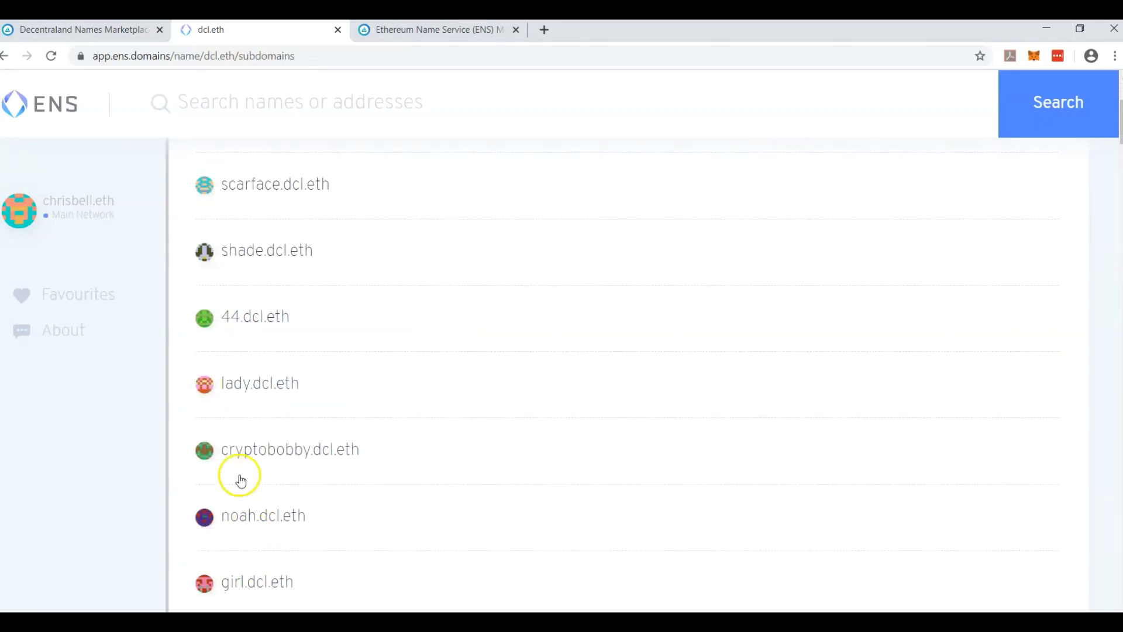
scroll(243, 471, down, 8)
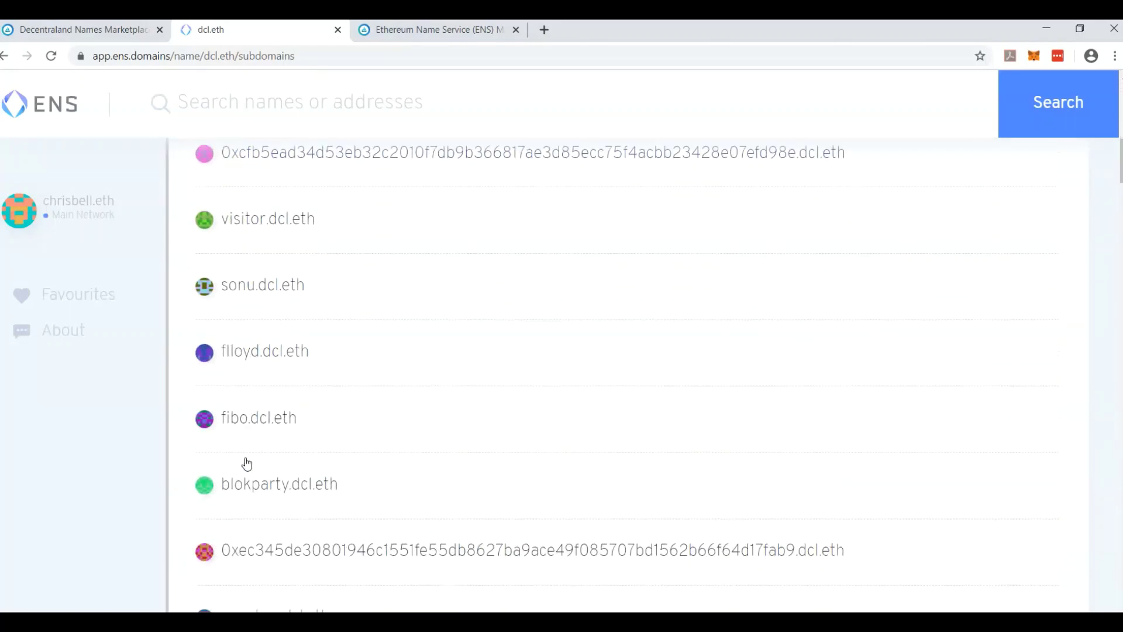
scroll(247, 464, down, 4)
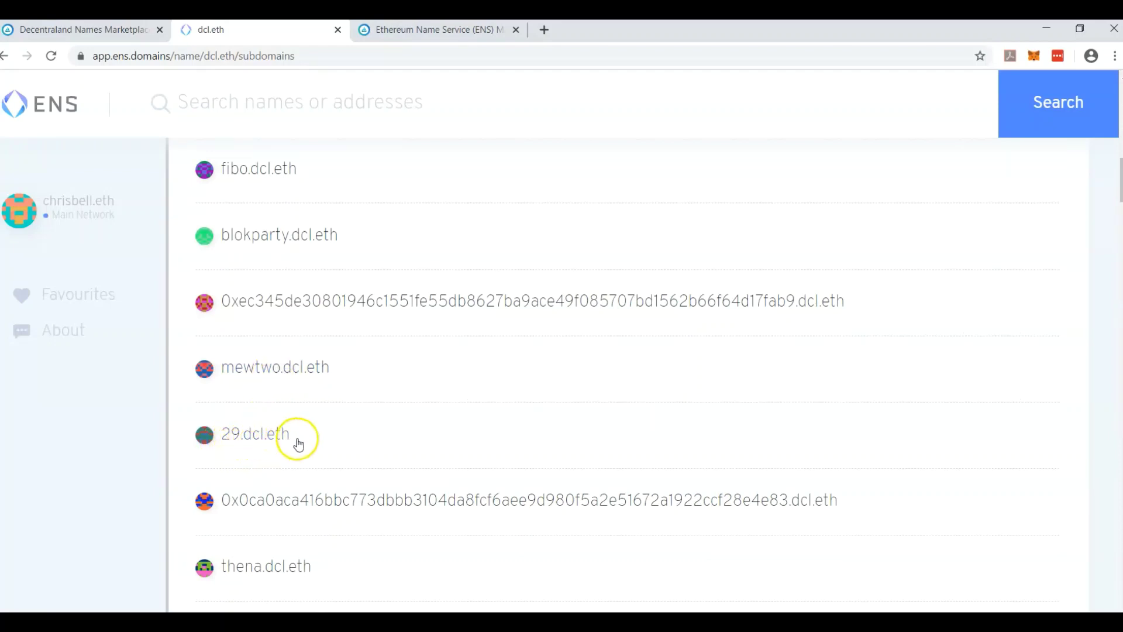
click(61, 29)
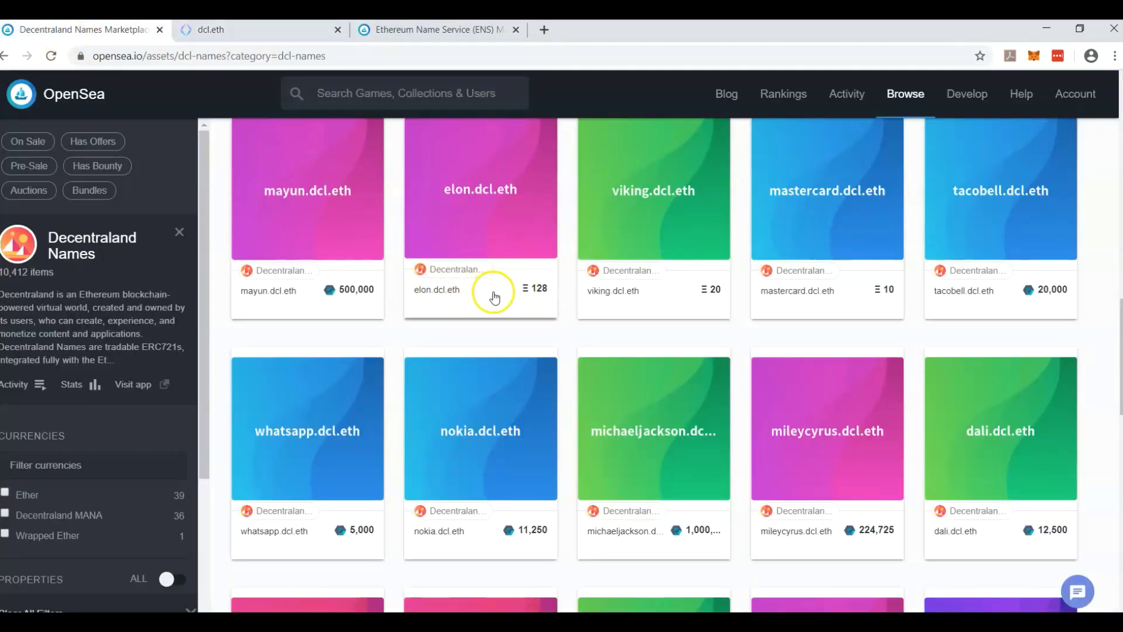
- Search Decentraland Names for 29 and open the 29.dcl.eth listing
scroll(497, 301, down, 10)
scroll(503, 313, up, 10)
click(355, 151)
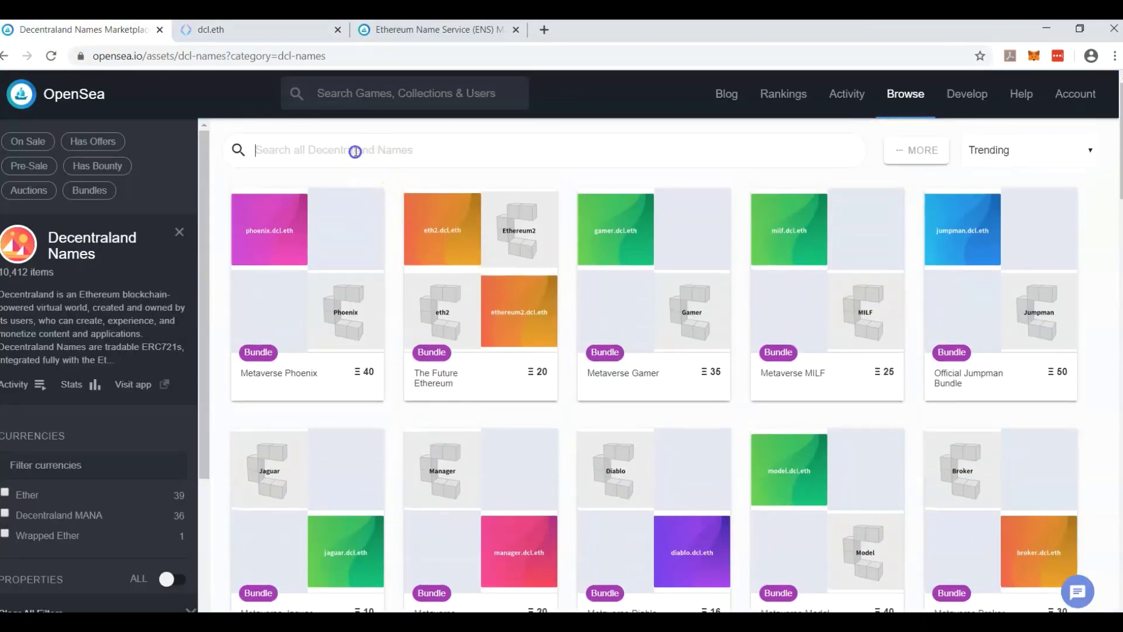
text(29)
key(Return)
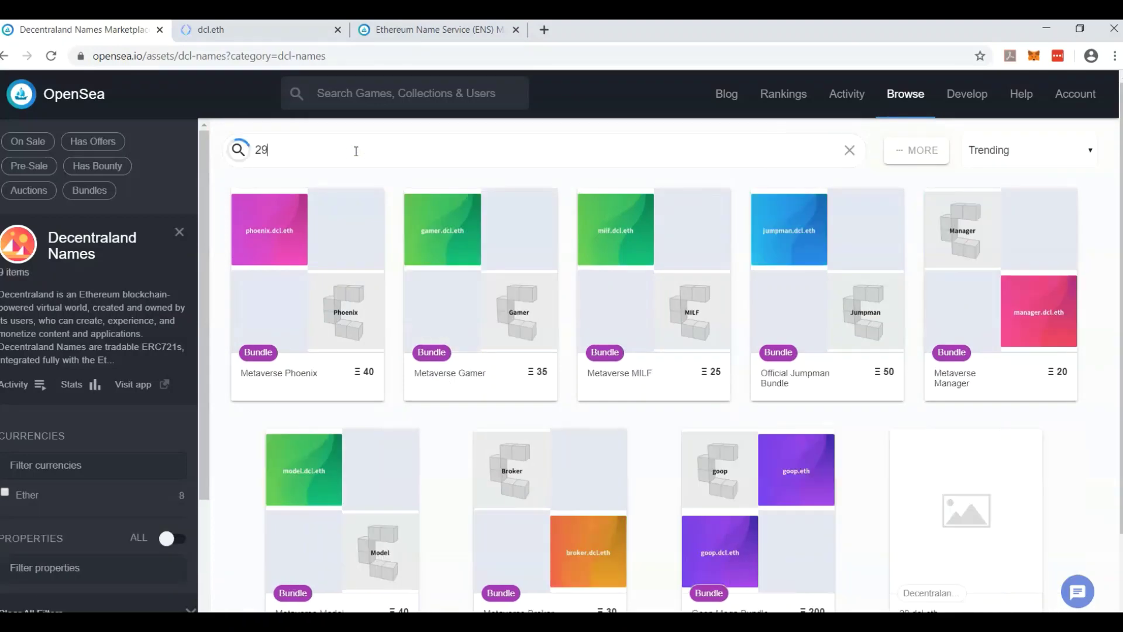
scroll(672, 344, down, 2)
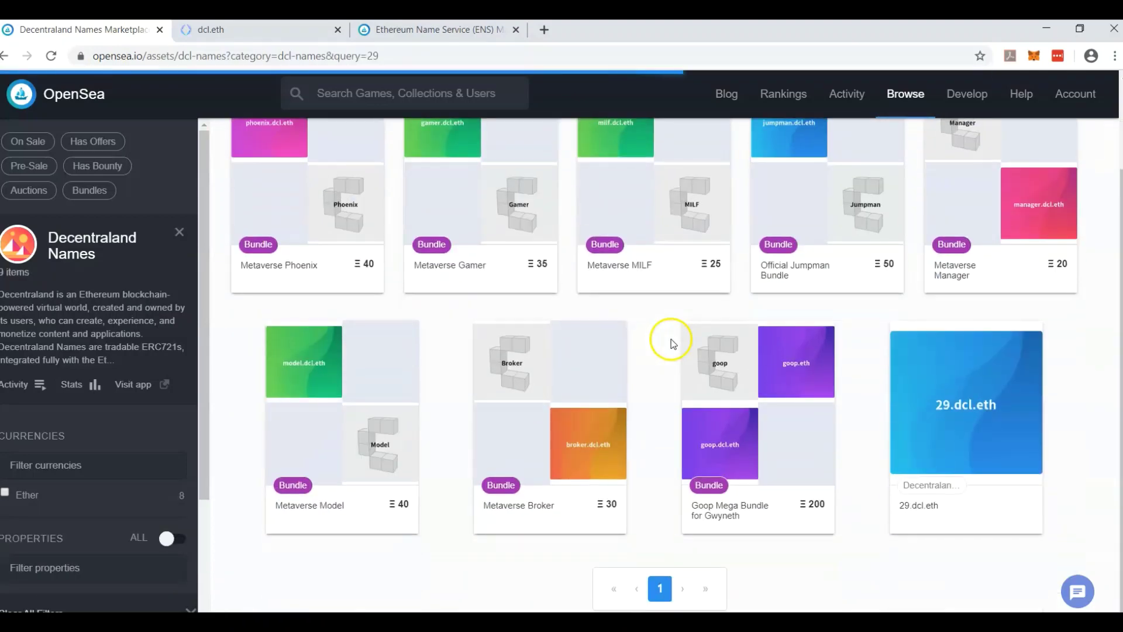
click(1012, 445)
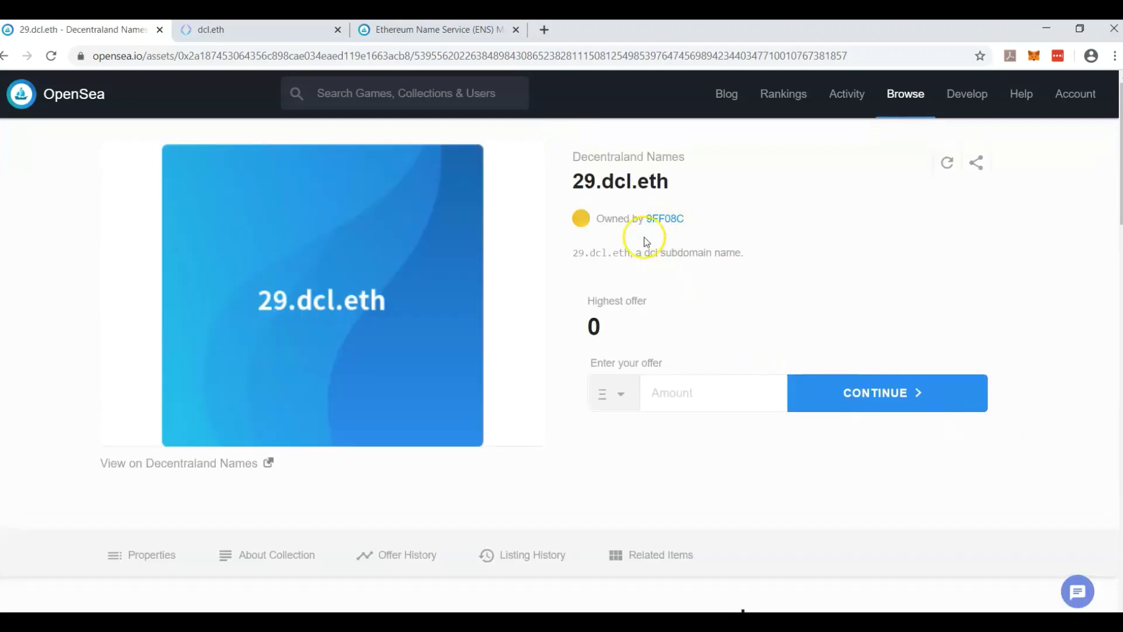
- Open the owner's account page, holding 262 Decentraland Names and 5 CryptoKitties
scroll(597, 261, down, 4)
scroll(648, 263, up, 4)
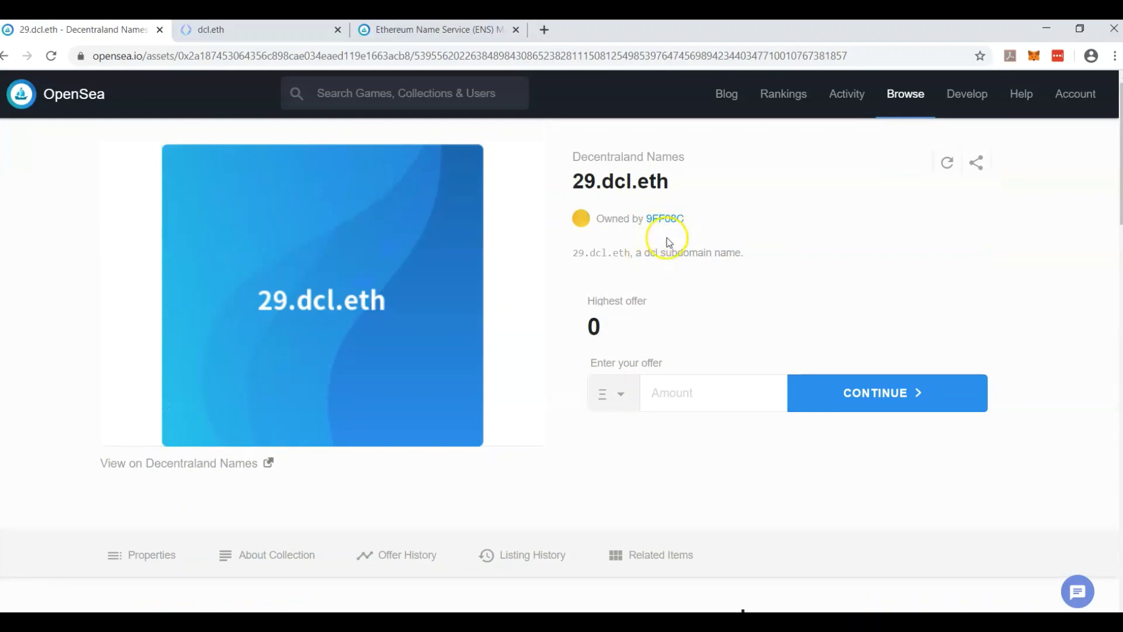
click(670, 223)
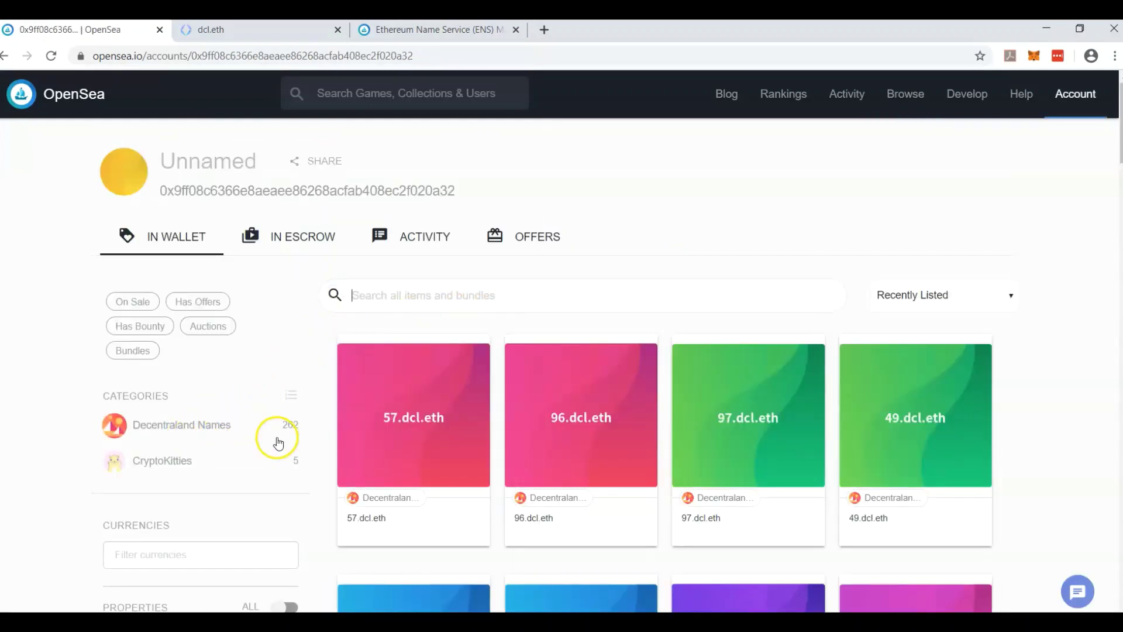
scroll(890, 451, down, 10)
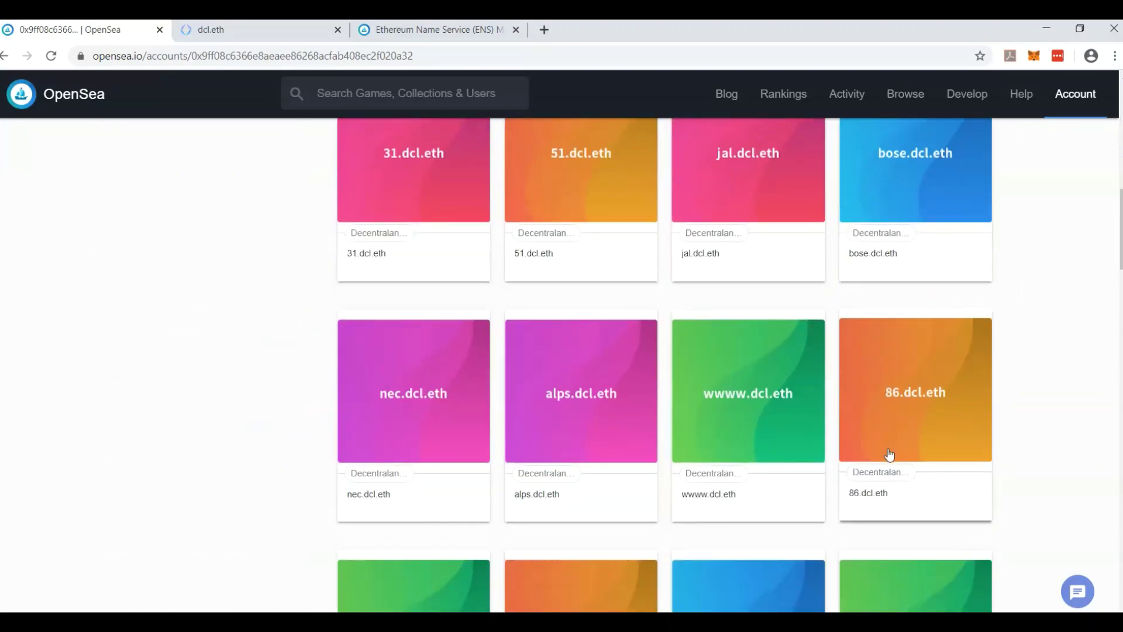
scroll(889, 454, up, 10)
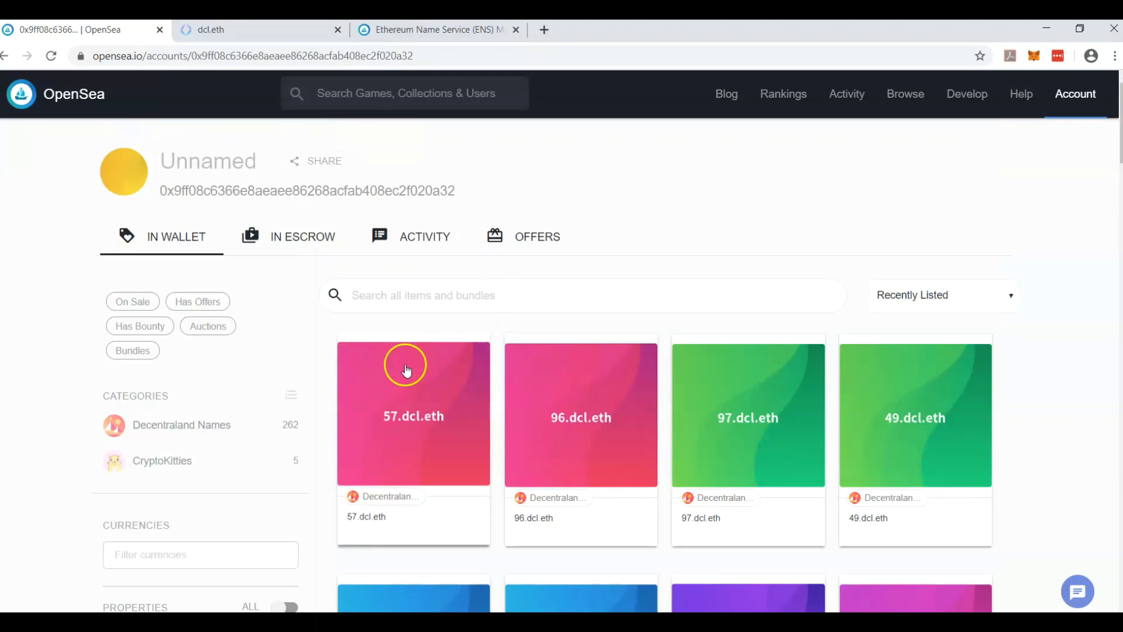
- Return to ENS App's search and look up the name cgb
click(260, 30)
scroll(306, 234, up, 5)
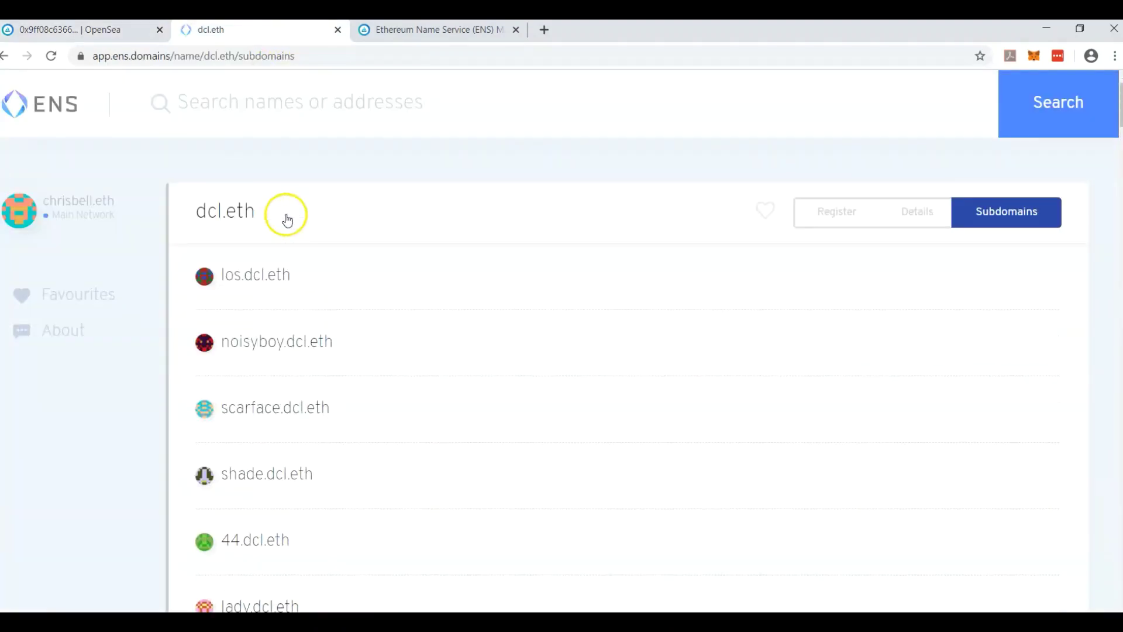
click(241, 104)
text(dcl)
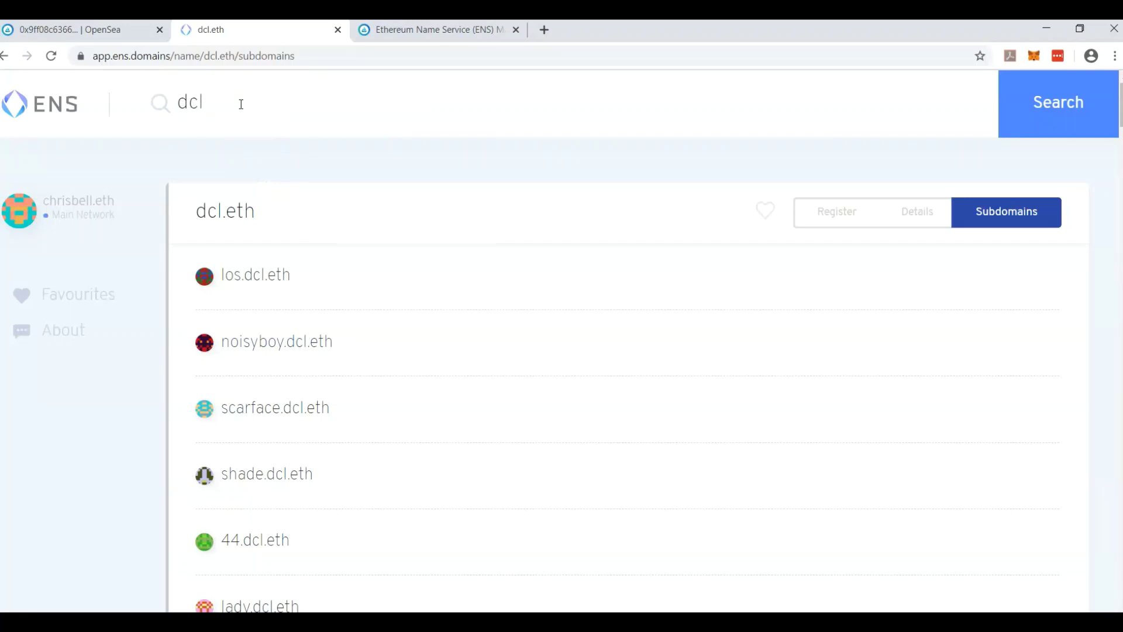
key(BackSpace)
key(BackSpace)
text(cgb)
key(Return)
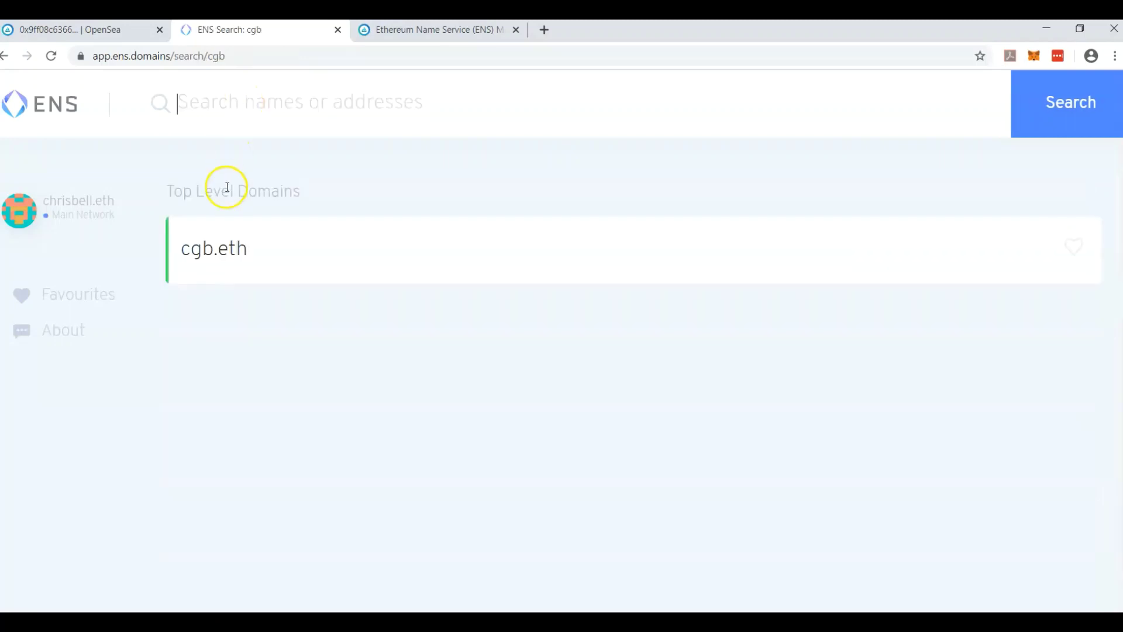
- Search for bell and review bell.eth's registrant, controller, resolver and address records
text(b)
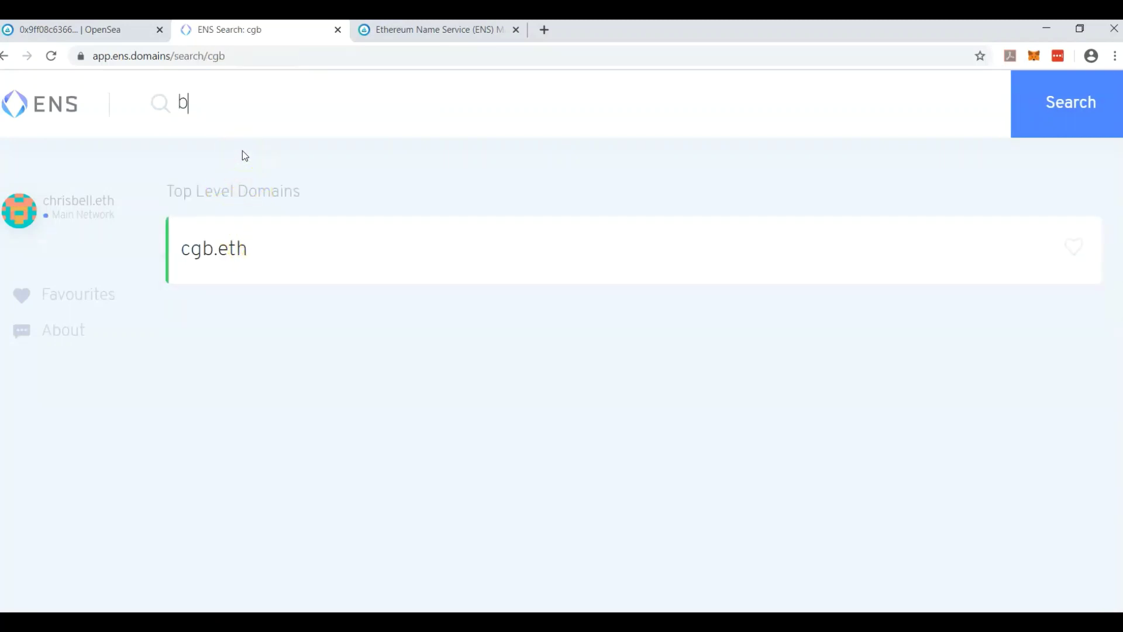
text(ell)
key(Return)
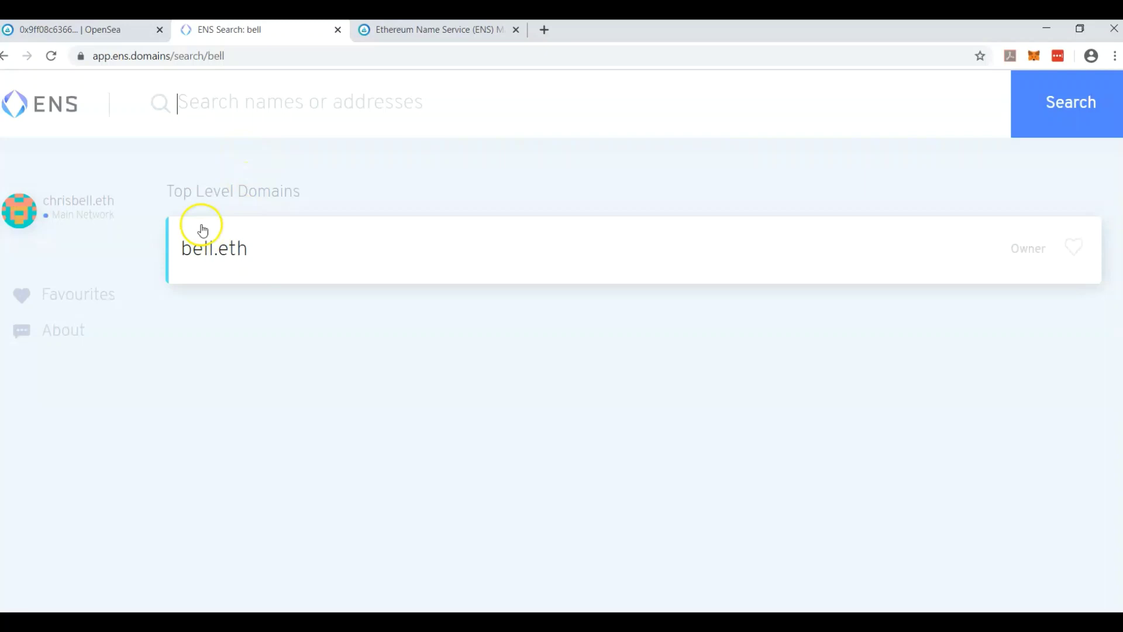
click(311, 256)
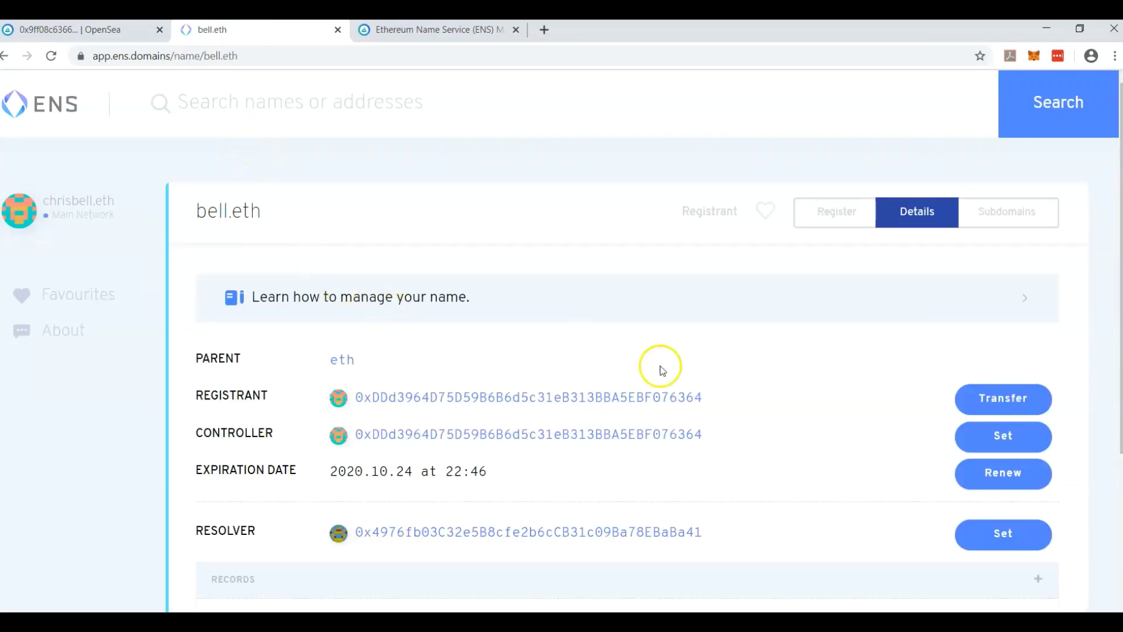
scroll(858, 400, down, 1)
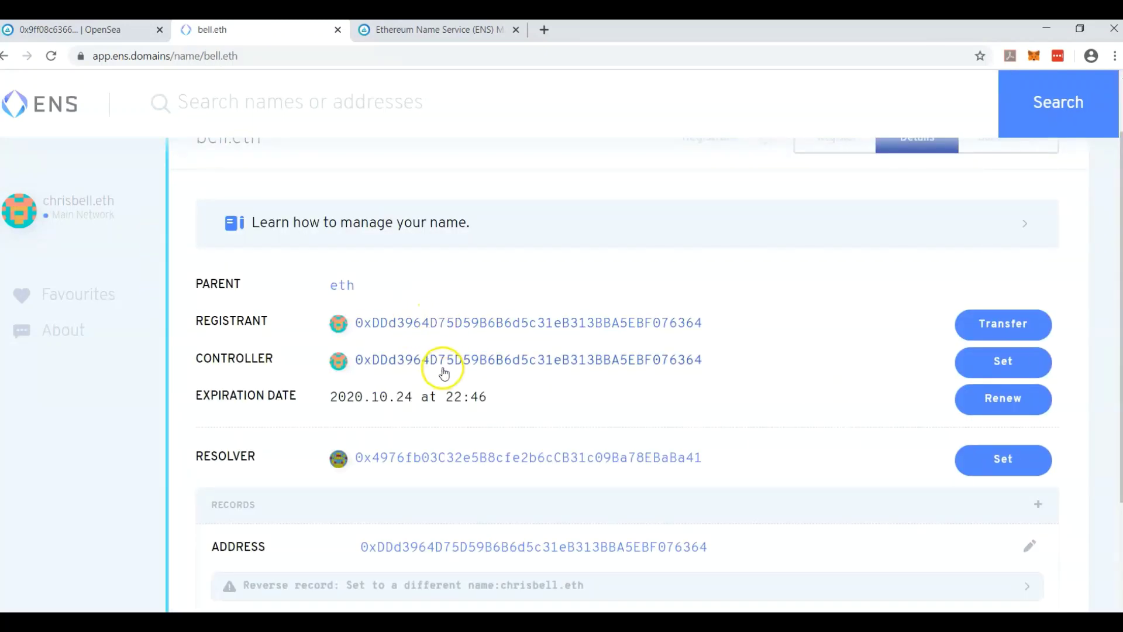
scroll(440, 538, down, 1)
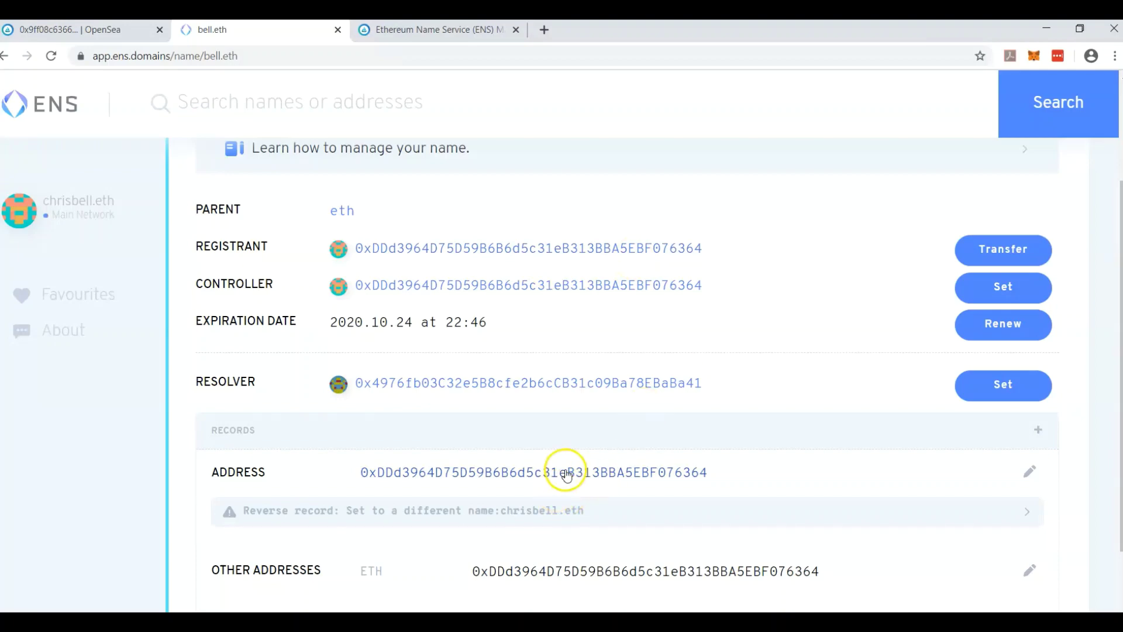
scroll(759, 495, down, 2)
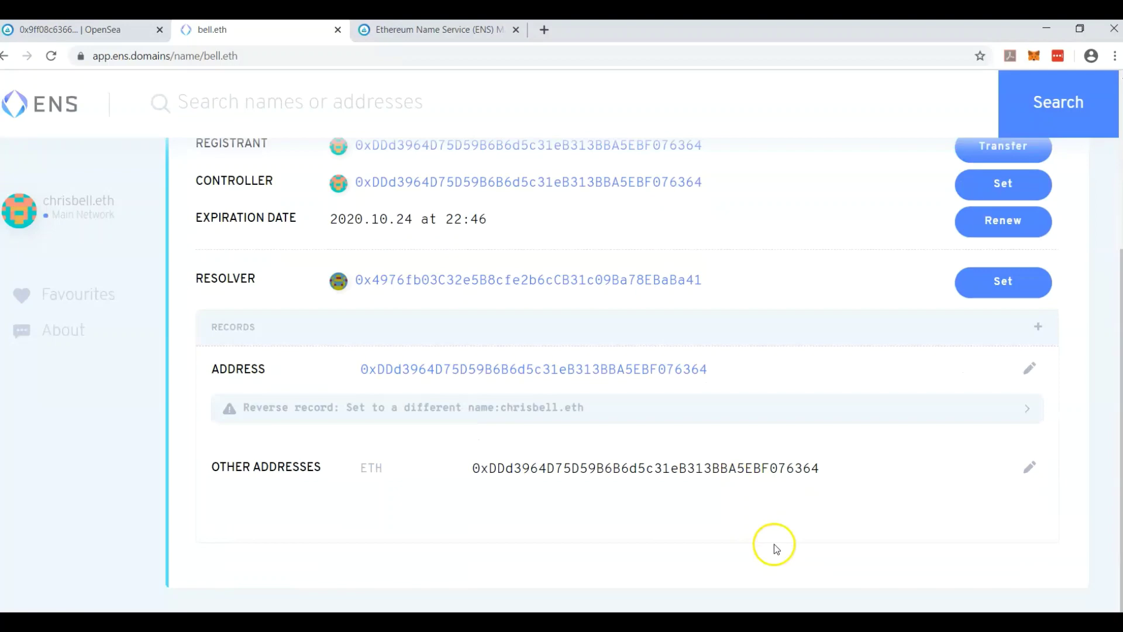
scroll(774, 545, up, 5)
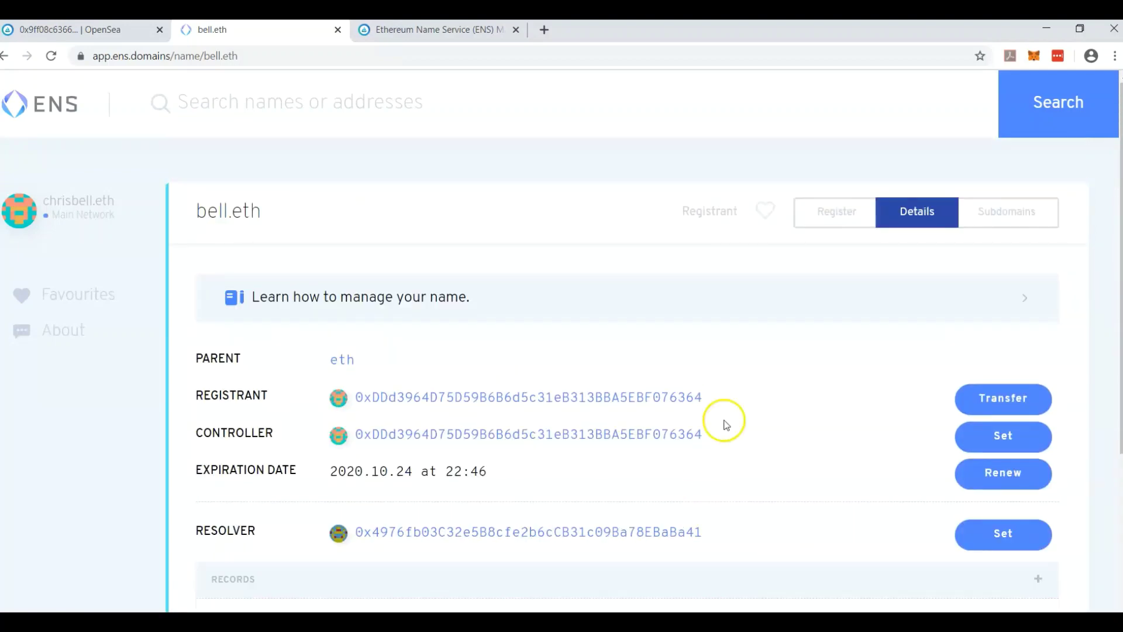
click(1018, 214)
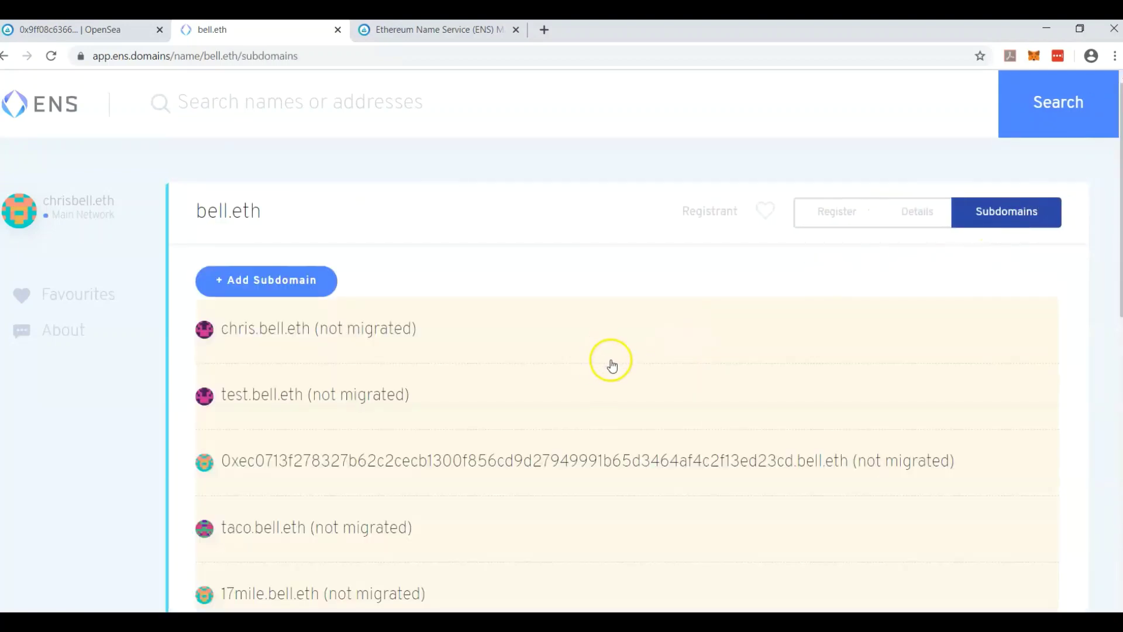
scroll(605, 371, down, 10)
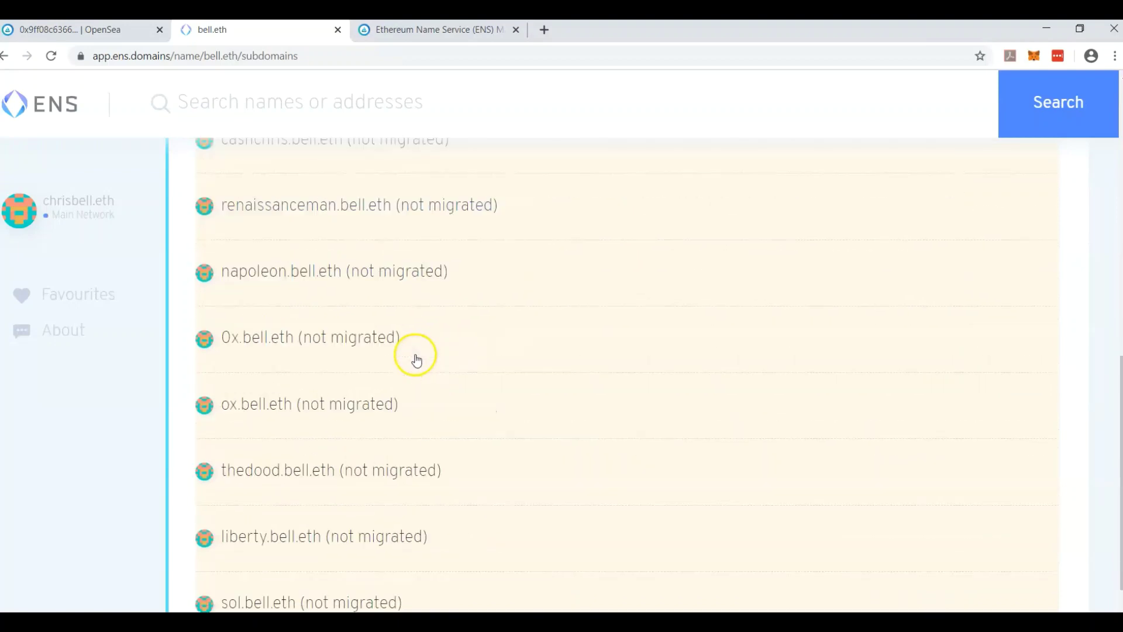
scroll(416, 358, down, 1)
scroll(417, 358, up, 3)
scroll(261, 380, down, 1)
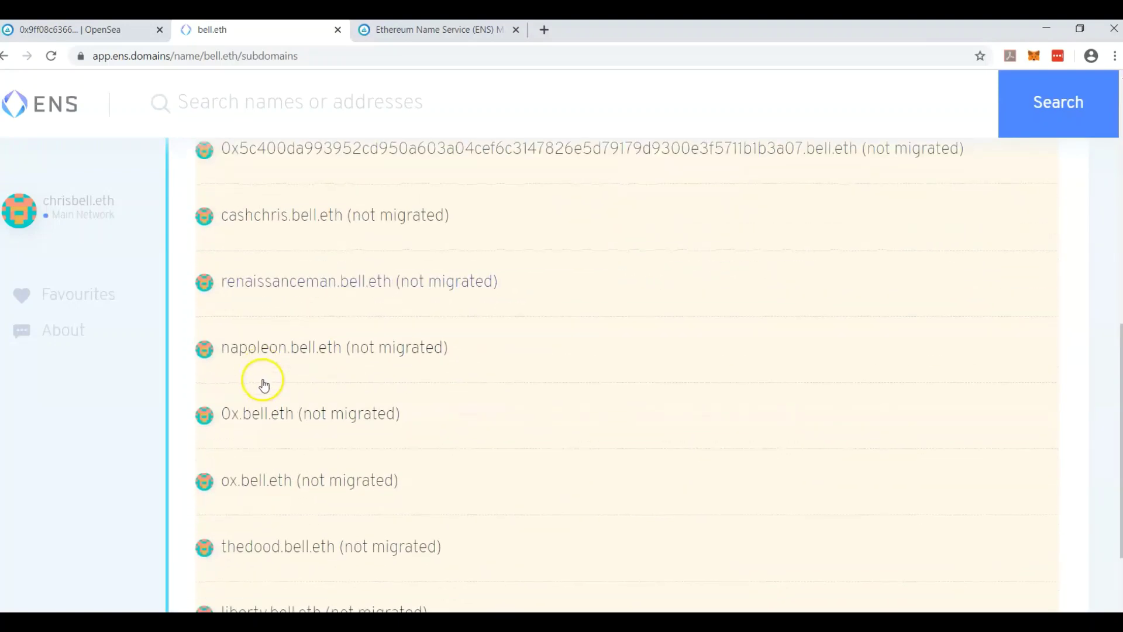
scroll(264, 384, down, 2)
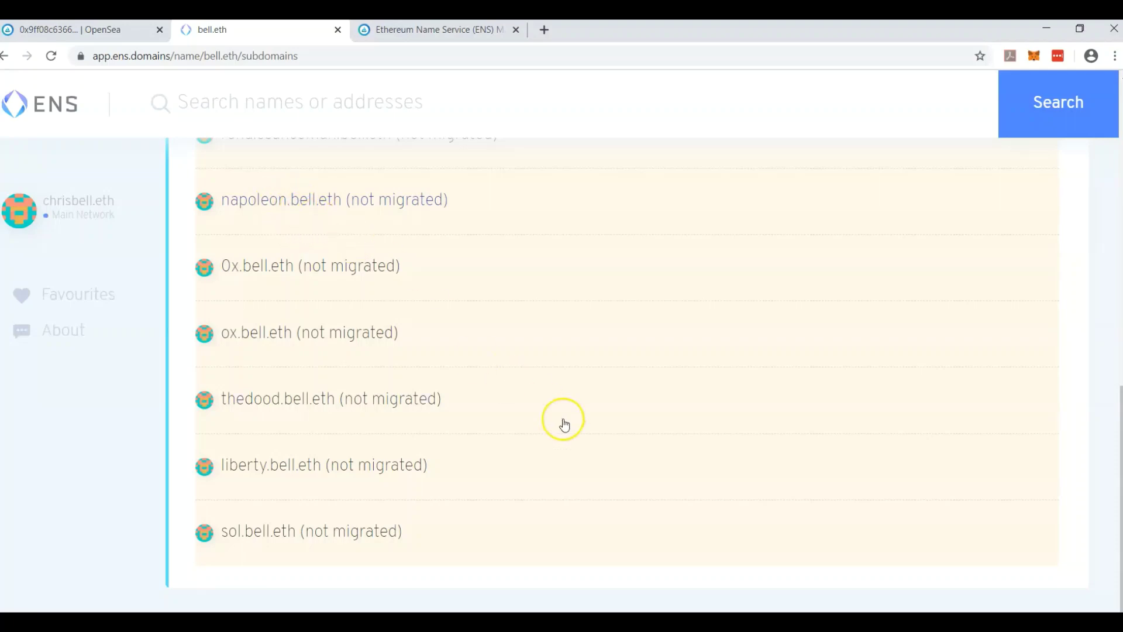
scroll(565, 426, up, 10)
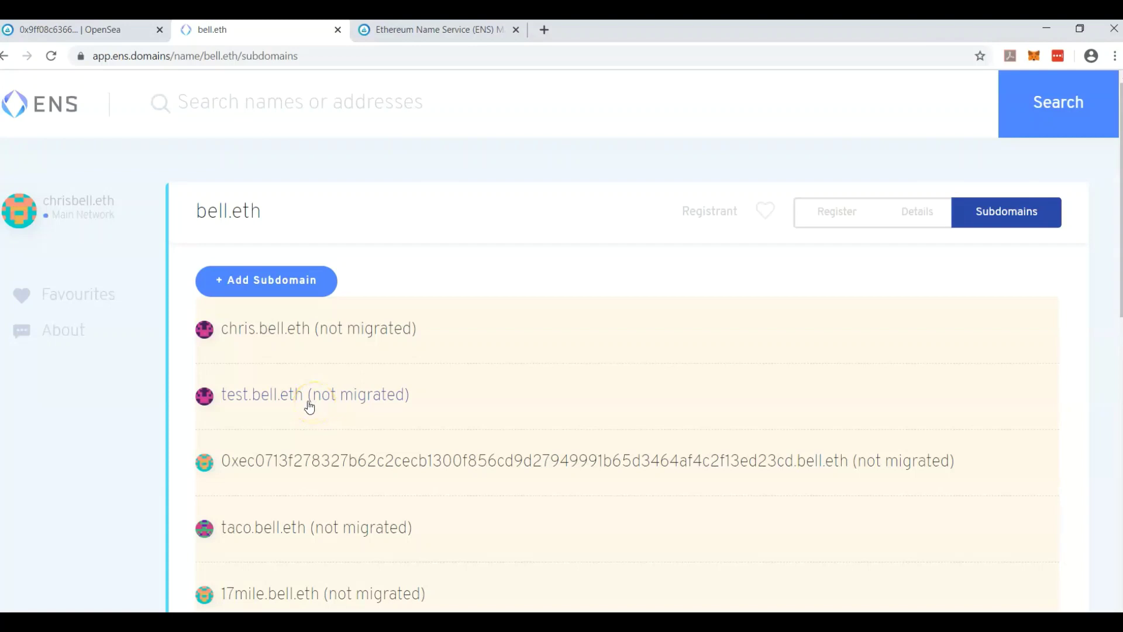
click(257, 399)
- Select test.bell.eth in the page address of its ENS App details page
double_click(212, 58)
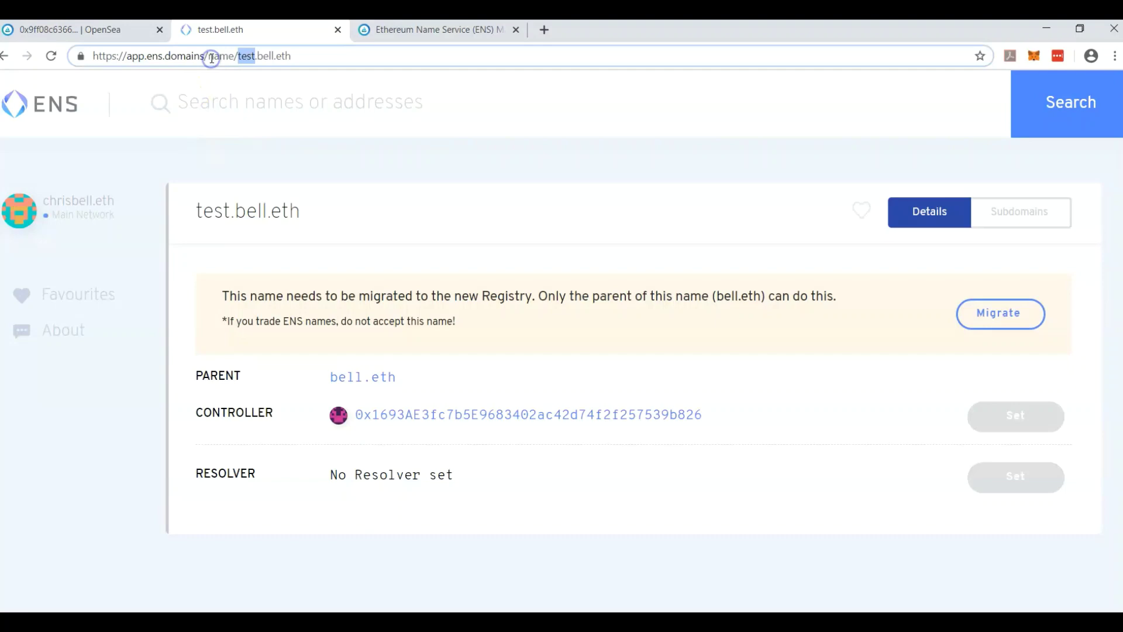
drag(289, 57, 259, 56)
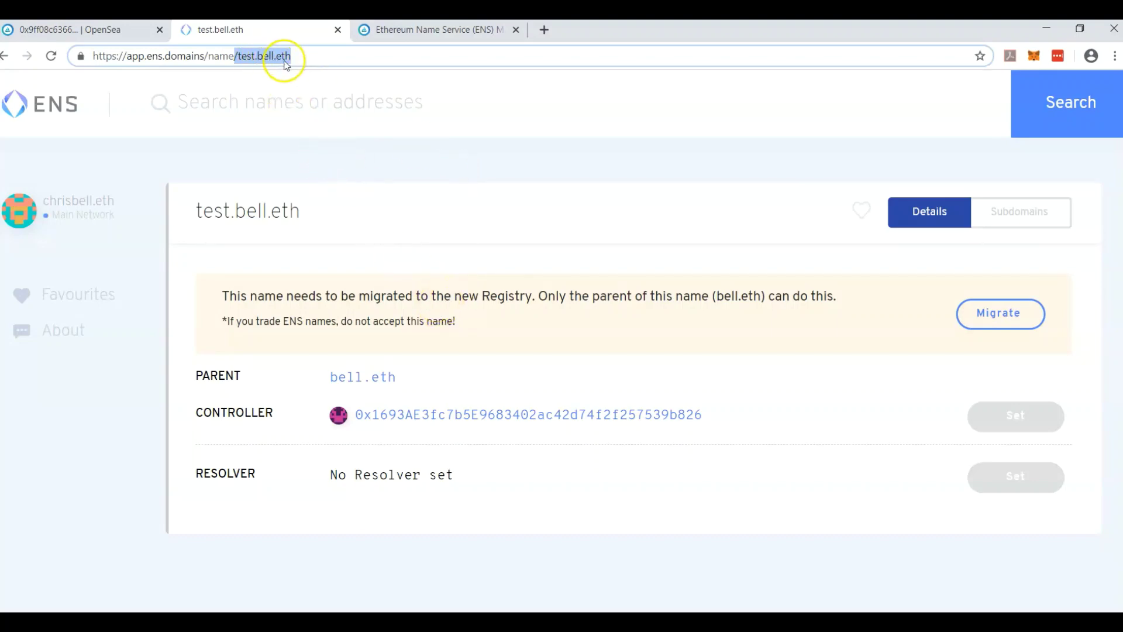
- Search the Ethereum Name Service (ENS) collection for amazon, then open amazon-pay.eth
click(414, 32)
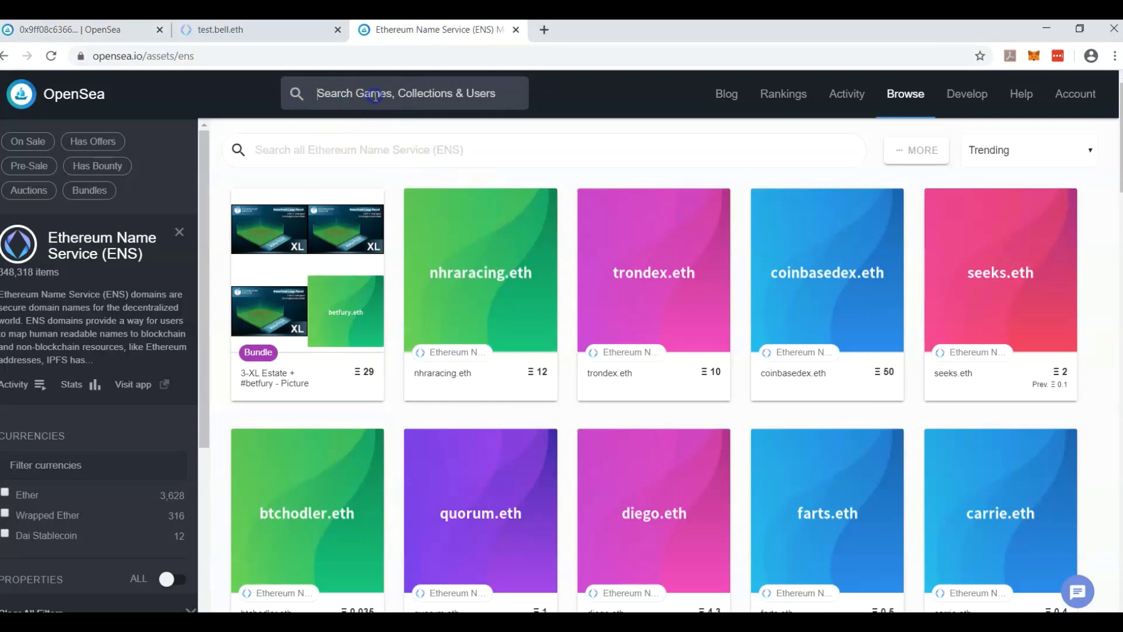
click(375, 96)
text(ens)
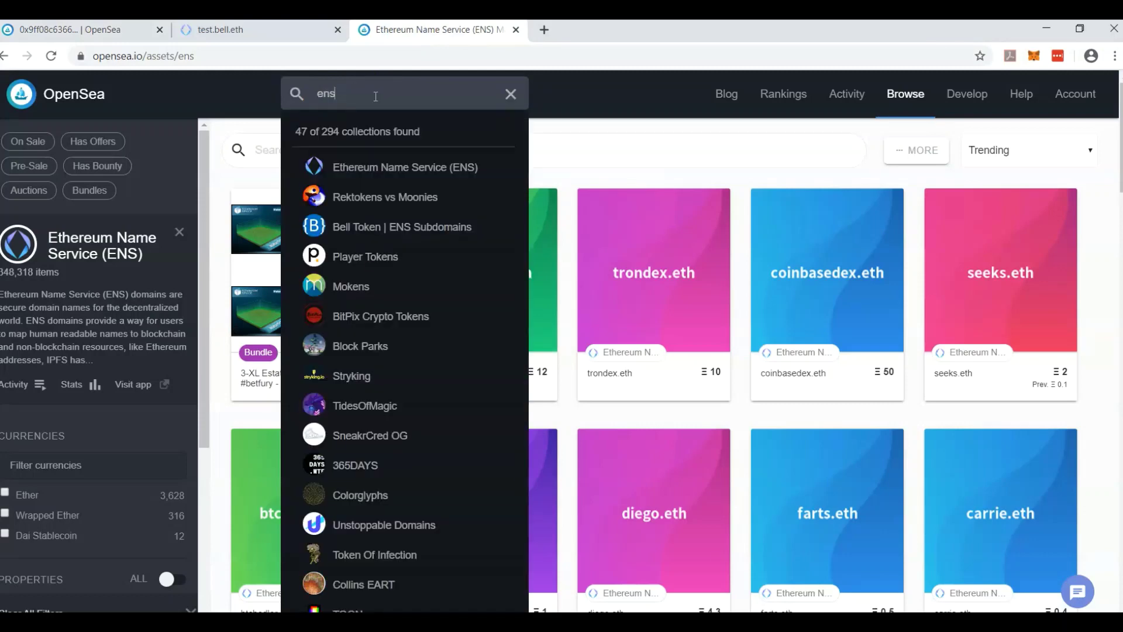
click(393, 168)
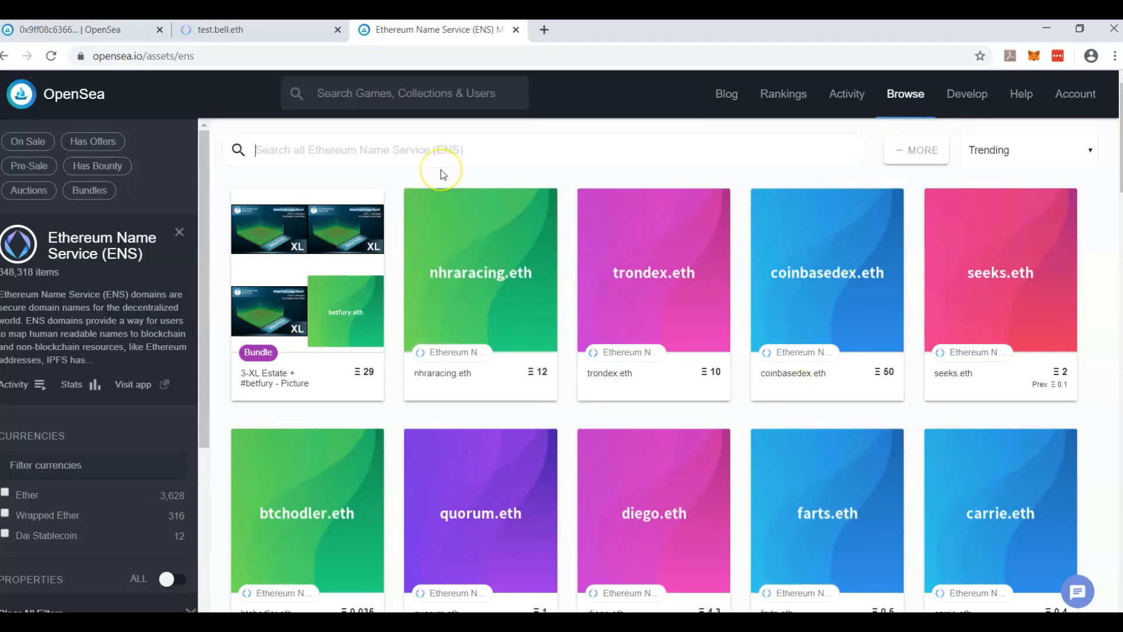
text(amazon)
key(Return)
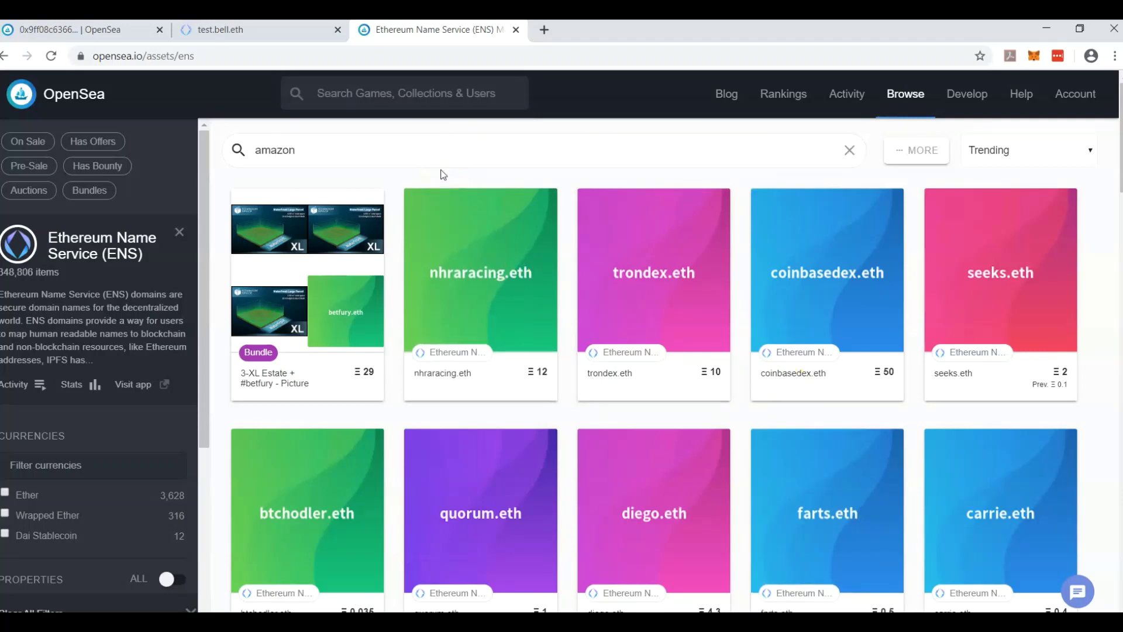
click(357, 303)
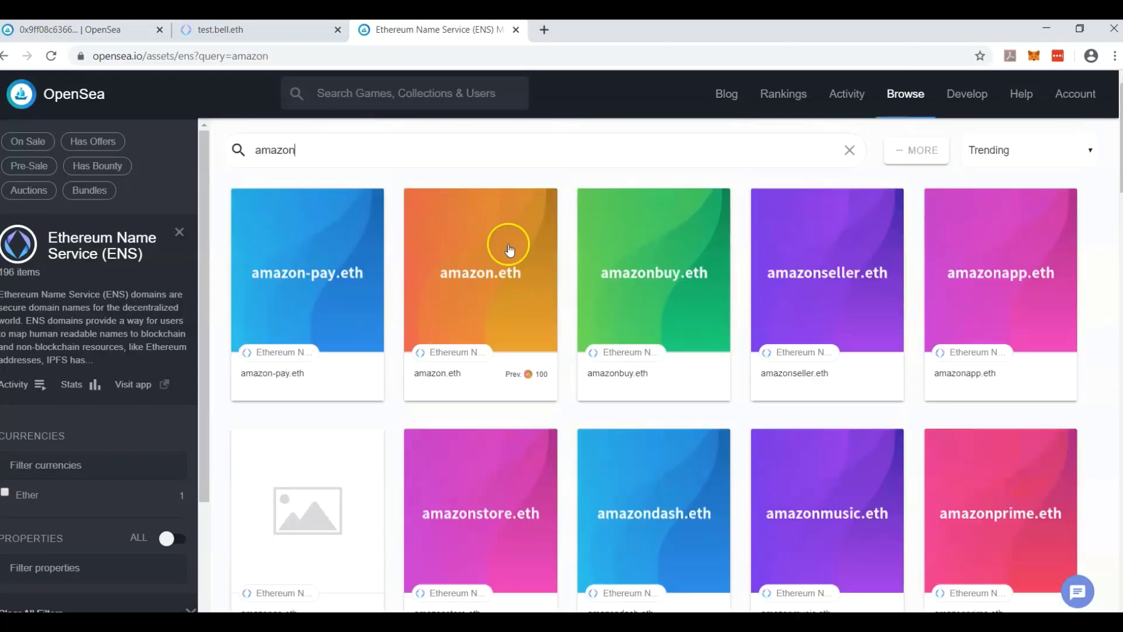
- Find the Bell Token | ENS Subdomains collection via search, showing its 141 listed names
click(411, 84)
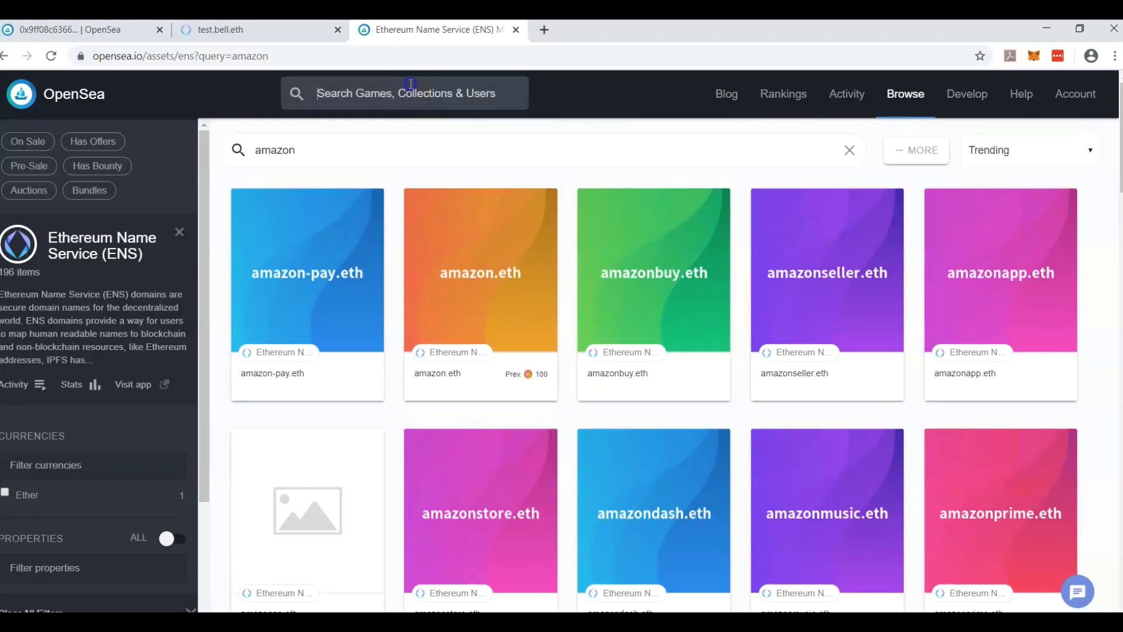
text(bell)
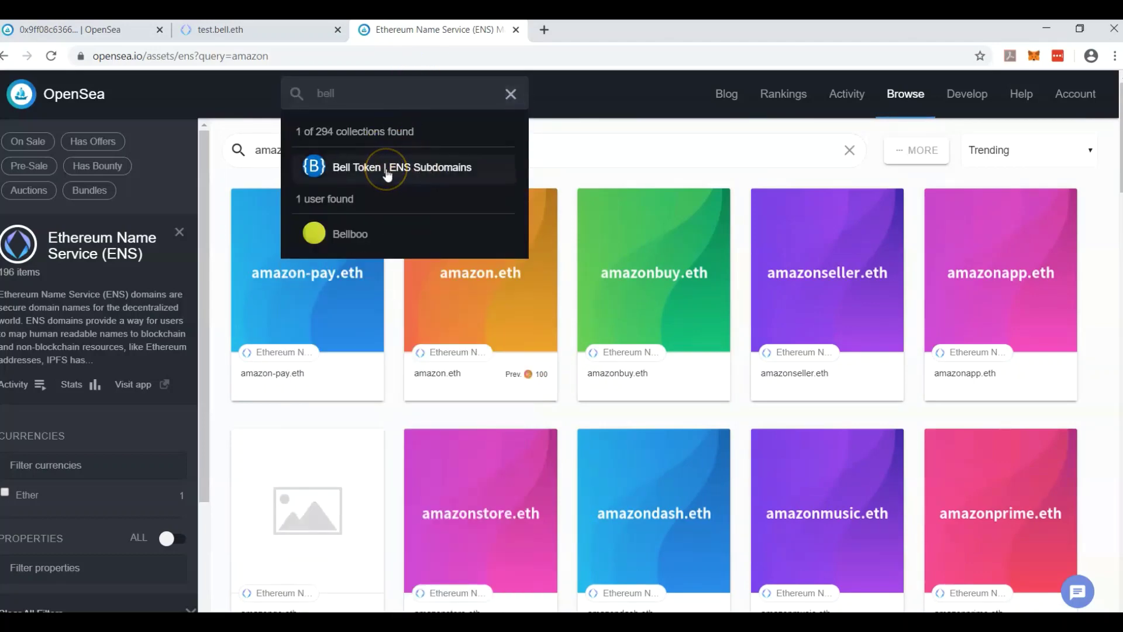
click(363, 175)
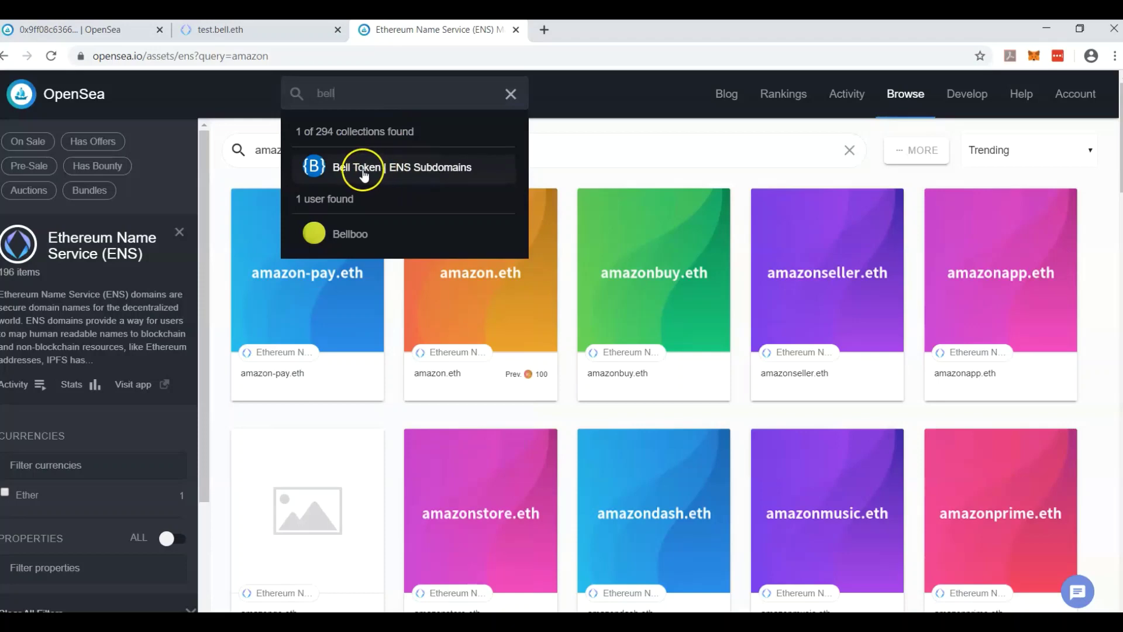
click(428, 174)
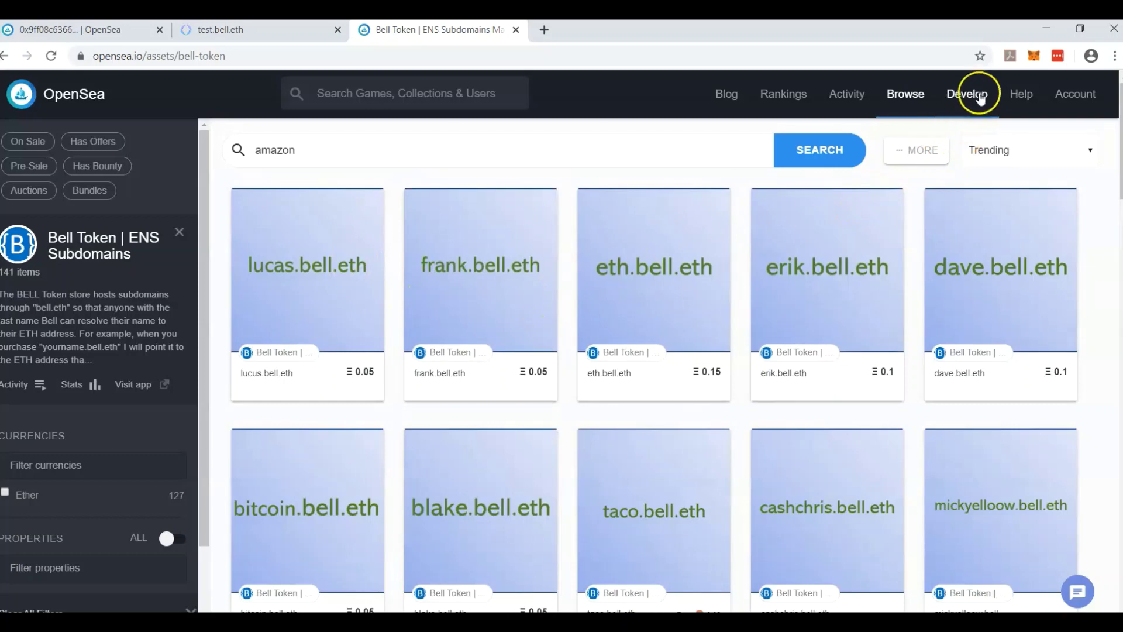
mouse_move(974, 99)
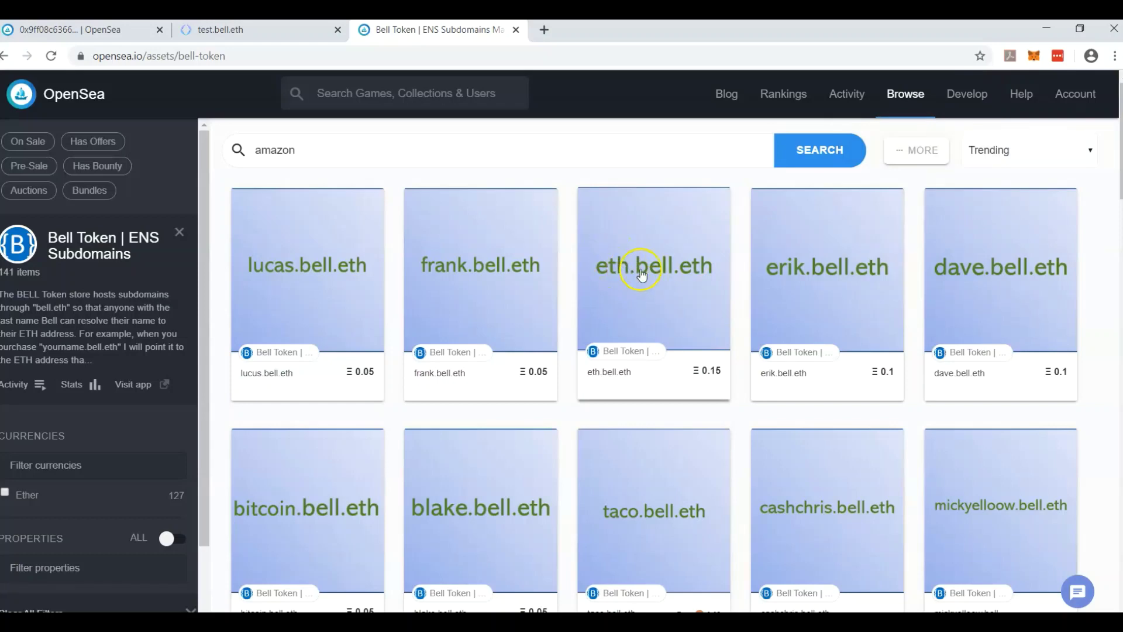
- Open the eth.bell.eth item page and expand its full description
click(648, 303)
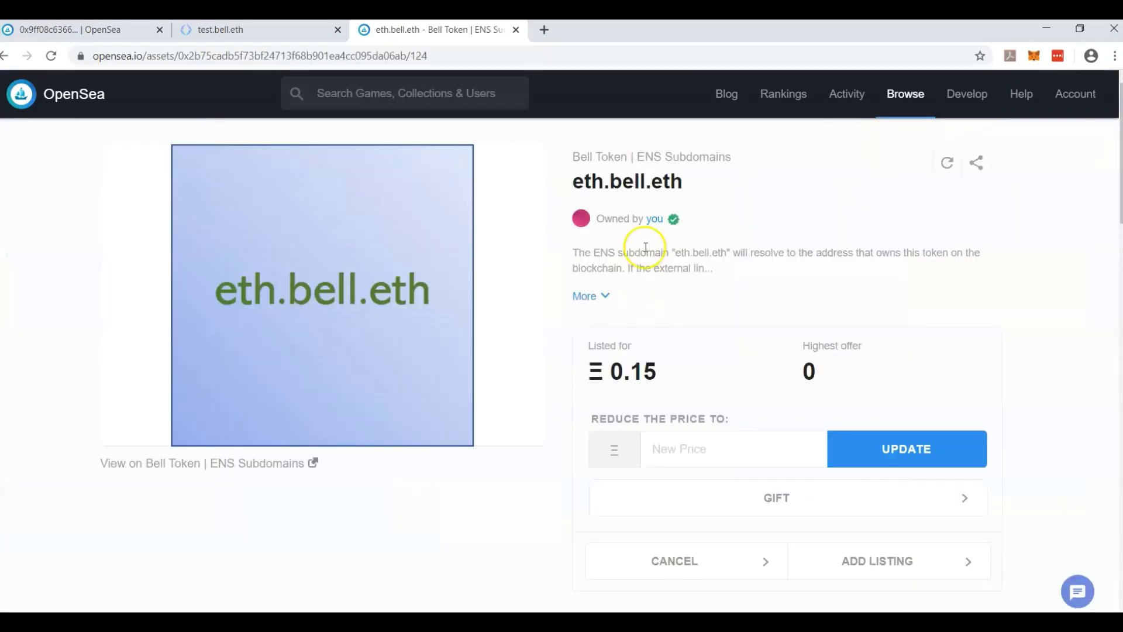
drag(572, 177, 688, 199)
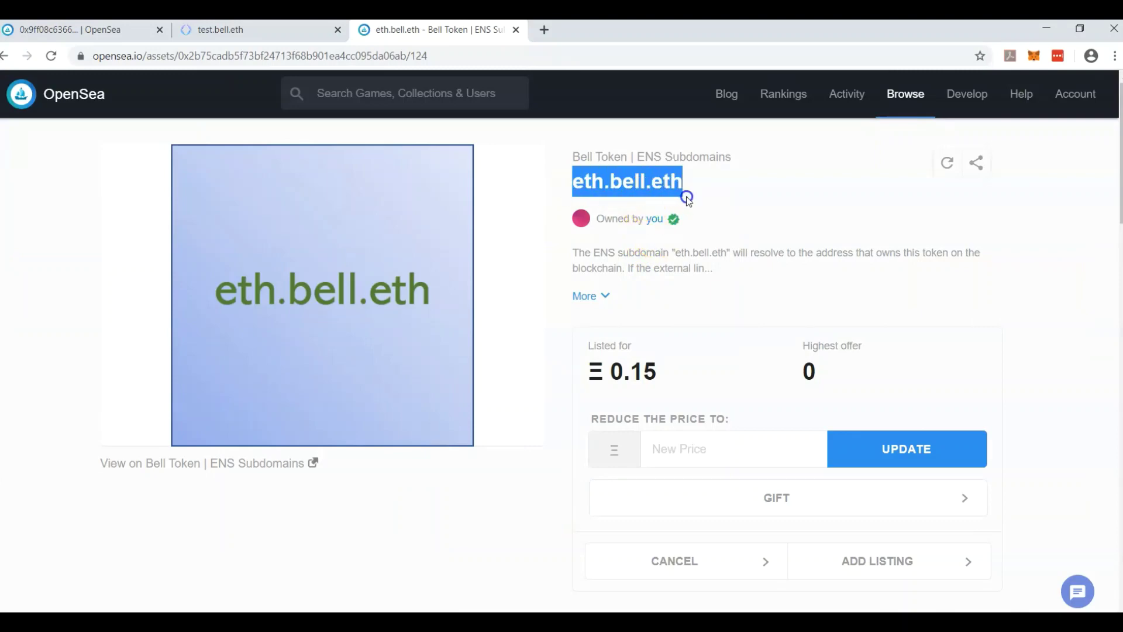
click(604, 295)
drag(572, 251, 671, 348)
click(786, 287)
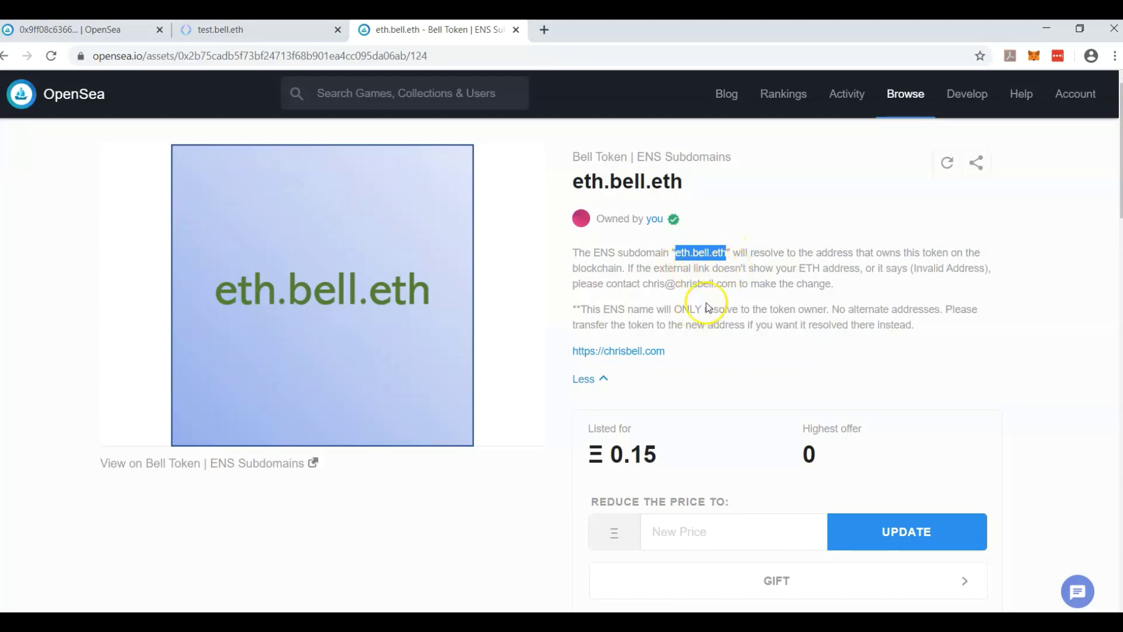
scroll(553, 383, down, 4)
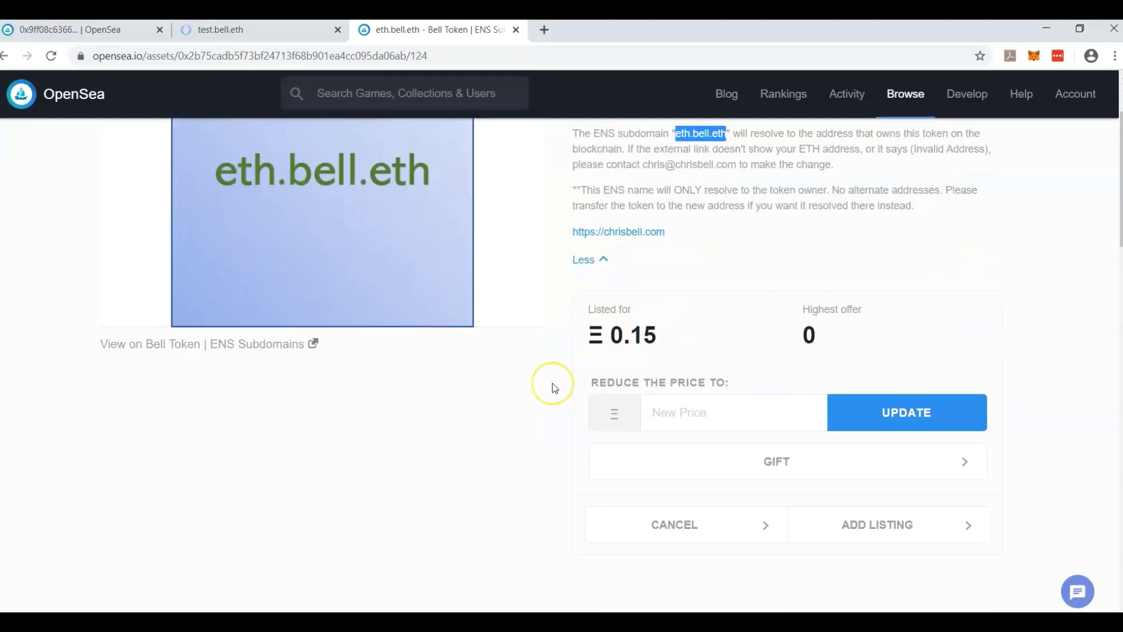
scroll(553, 383, up, 4)
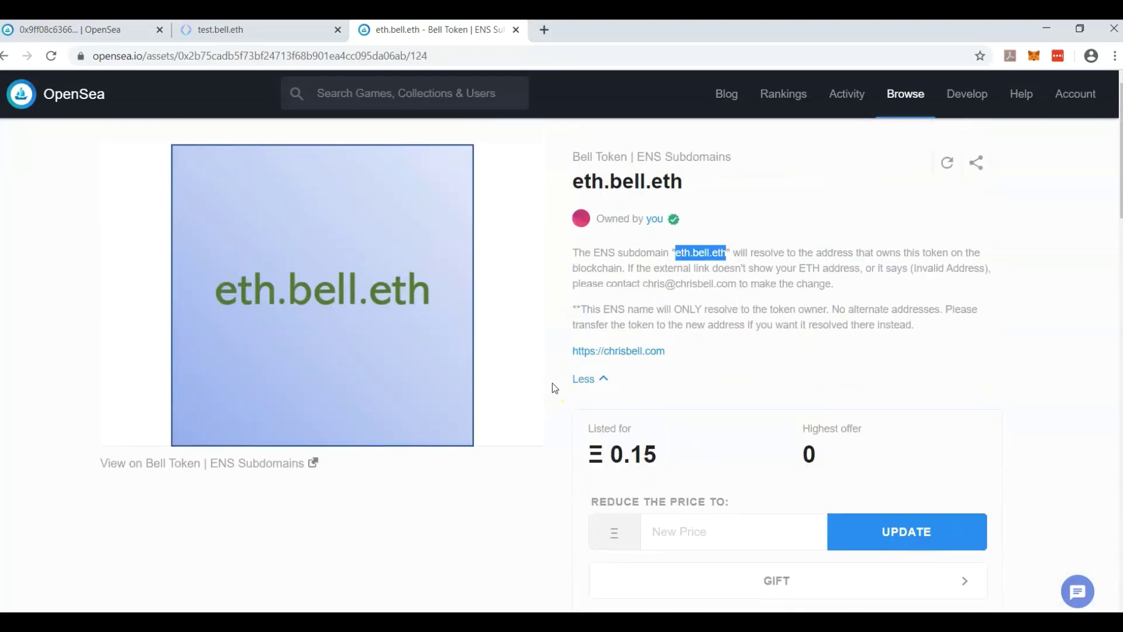
scroll(552, 383, down, 3)
scroll(553, 383, up, 3)
click(314, 464)
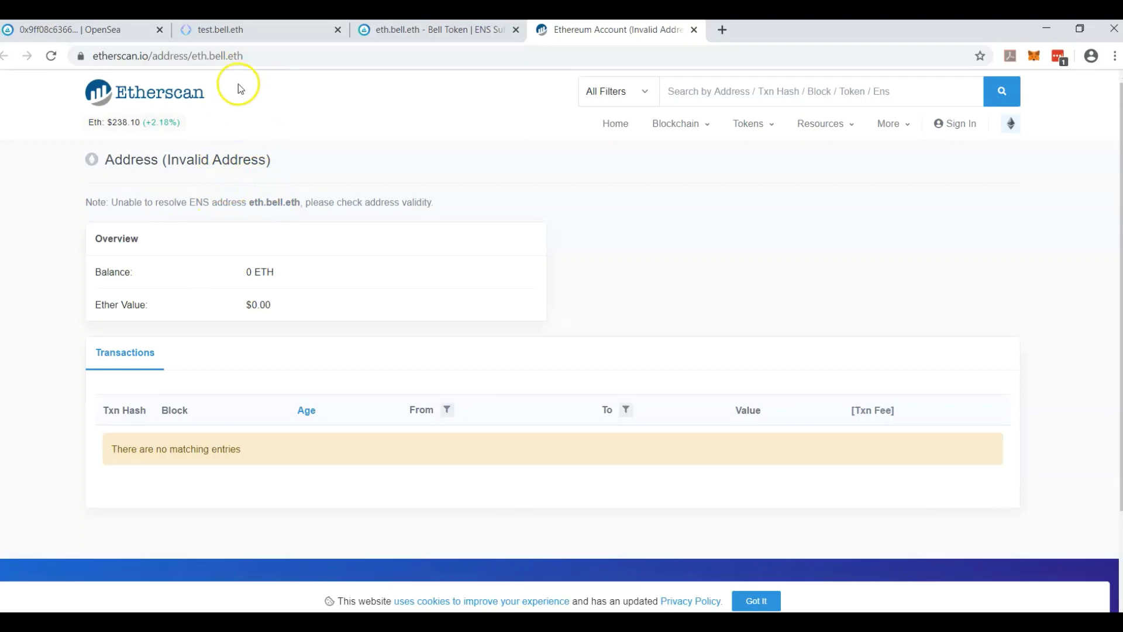
drag(194, 55, 243, 55)
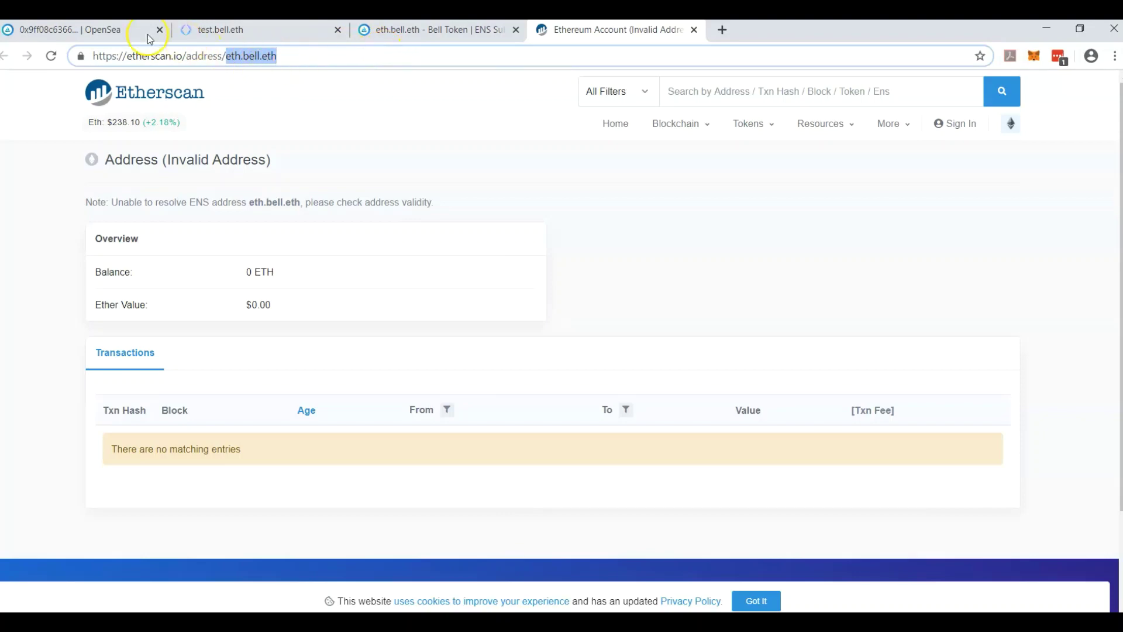
- From the OpenSea account page, search 'dece' and open the Decentraland Names collection
click(105, 32)
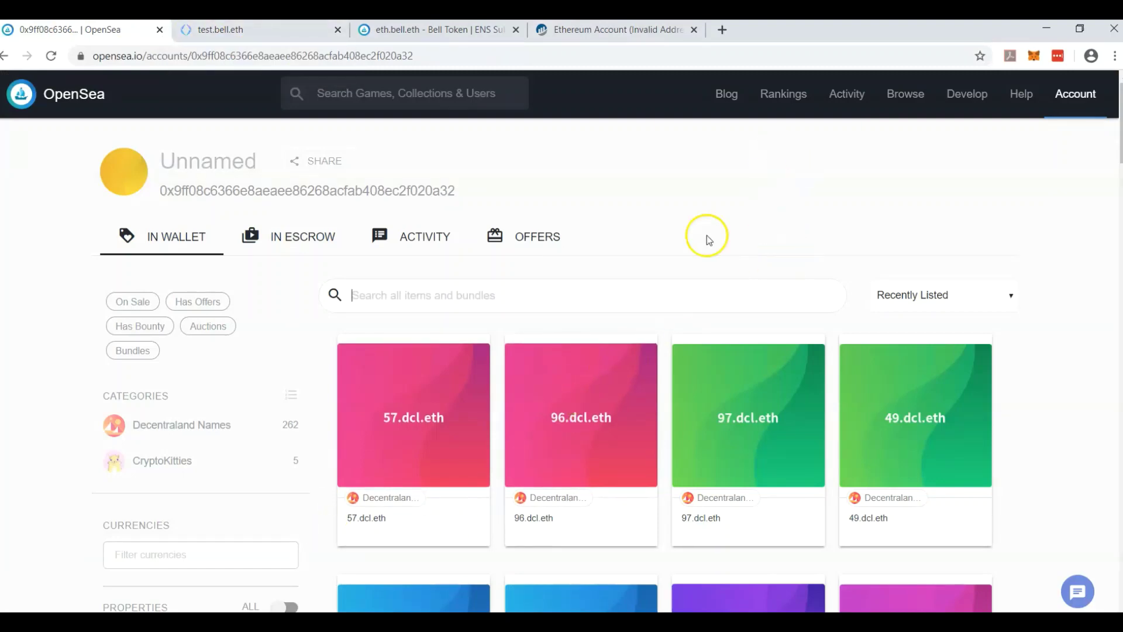
click(622, 306)
click(362, 89)
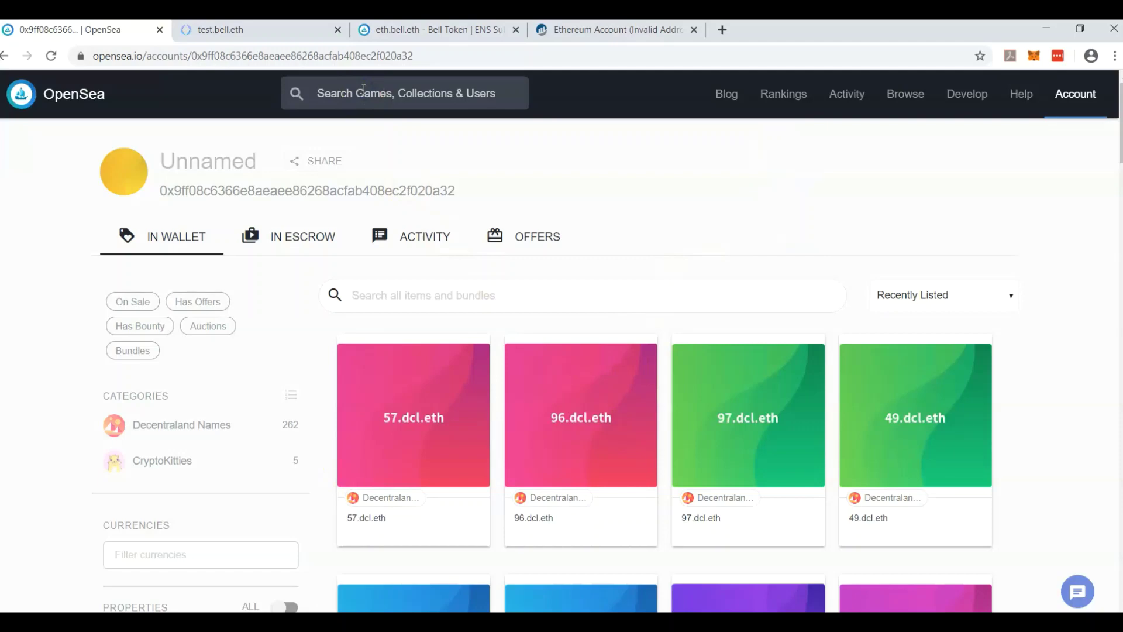
text(dece)
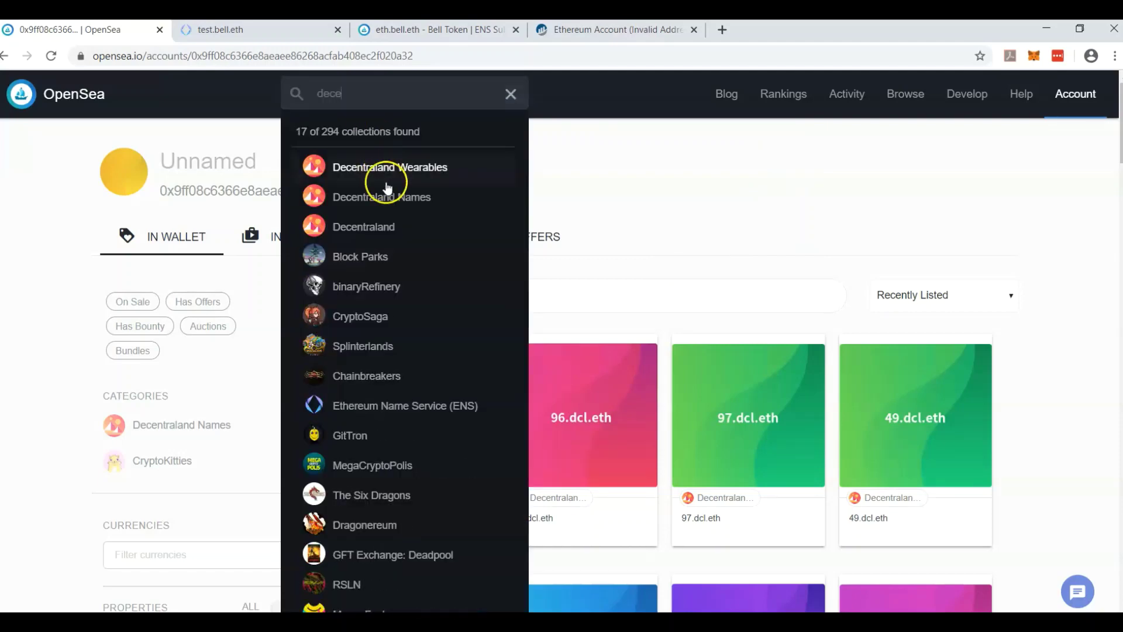
click(401, 201)
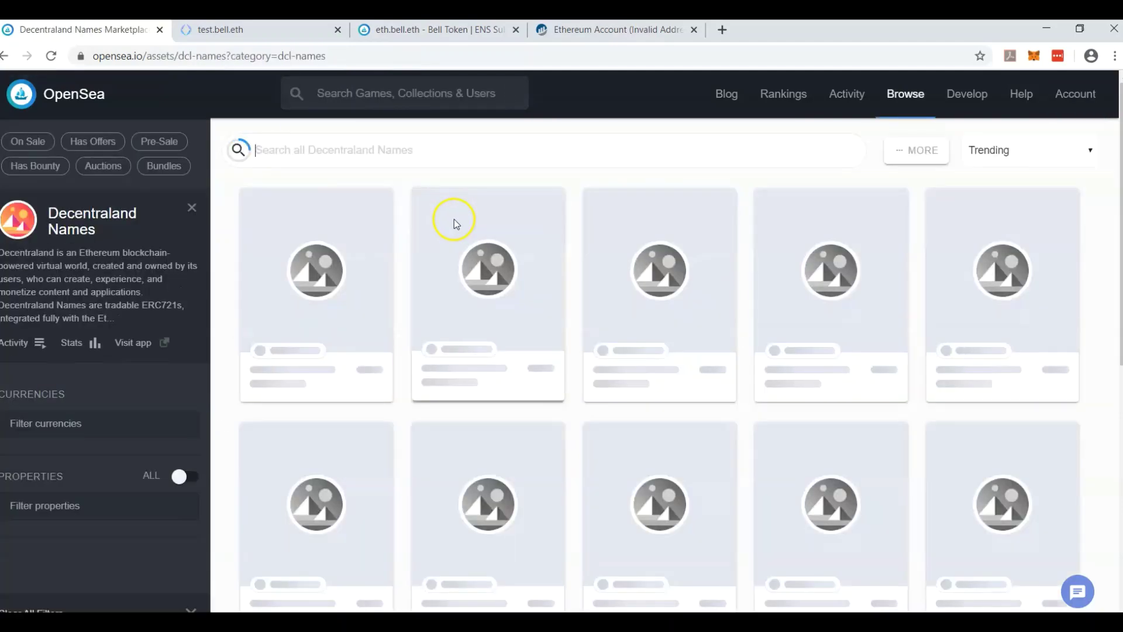
click(1062, 151)
- Sort Decentraland Names by Recently Sold and scroll through the sold names
click(1015, 219)
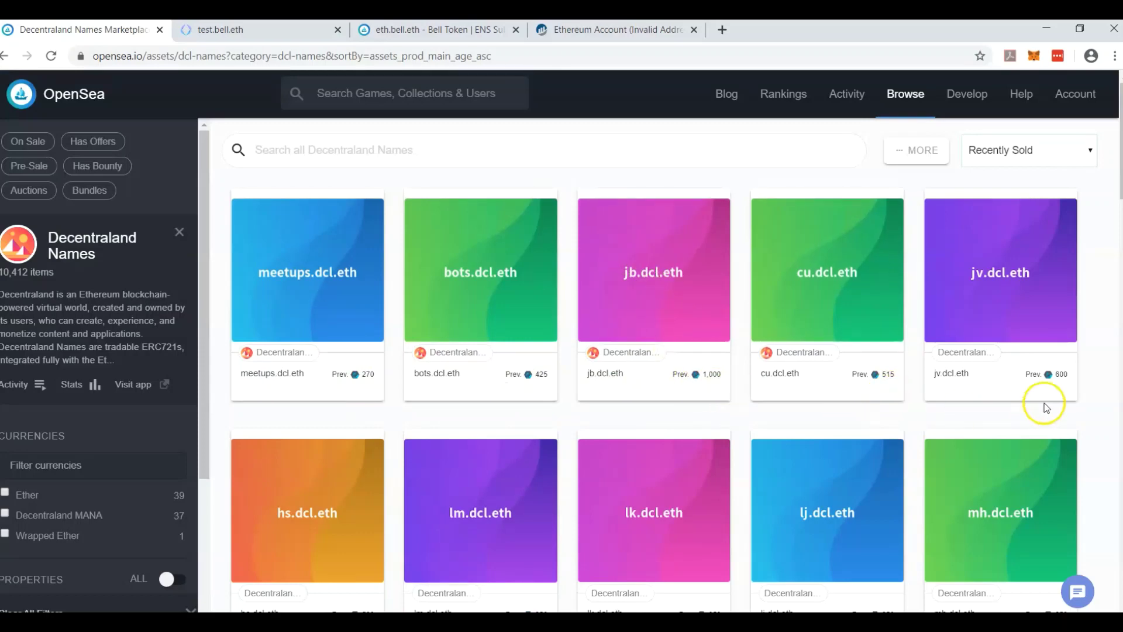
scroll(1019, 433, down, 7)
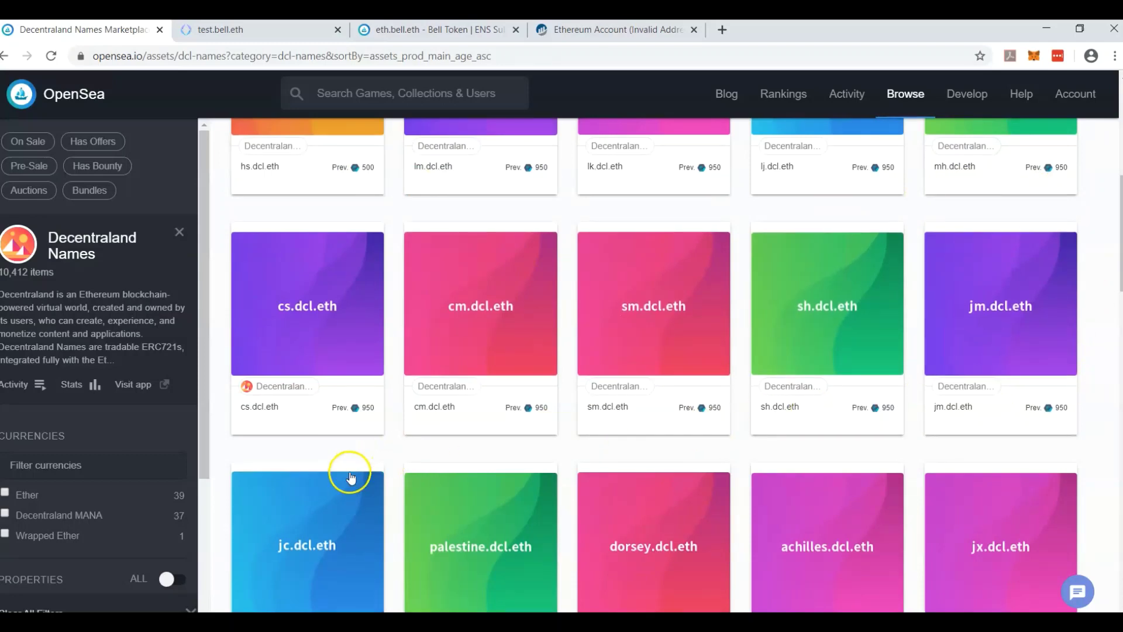
scroll(370, 489, down, 7)
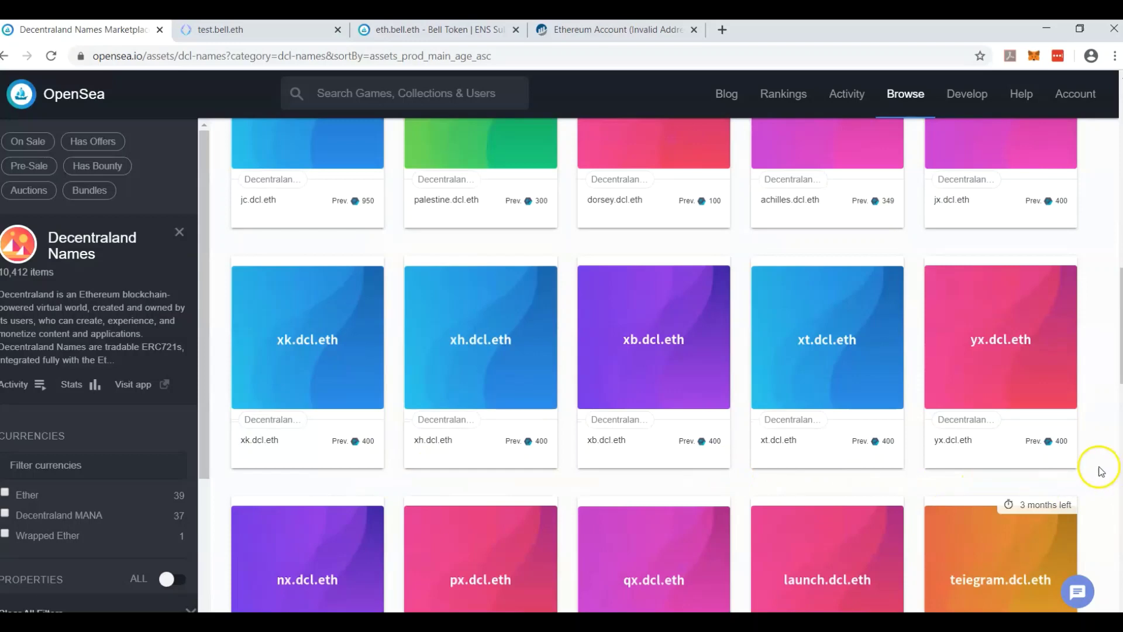
scroll(1074, 469, down, 5)
scroll(1075, 467, down, 6)
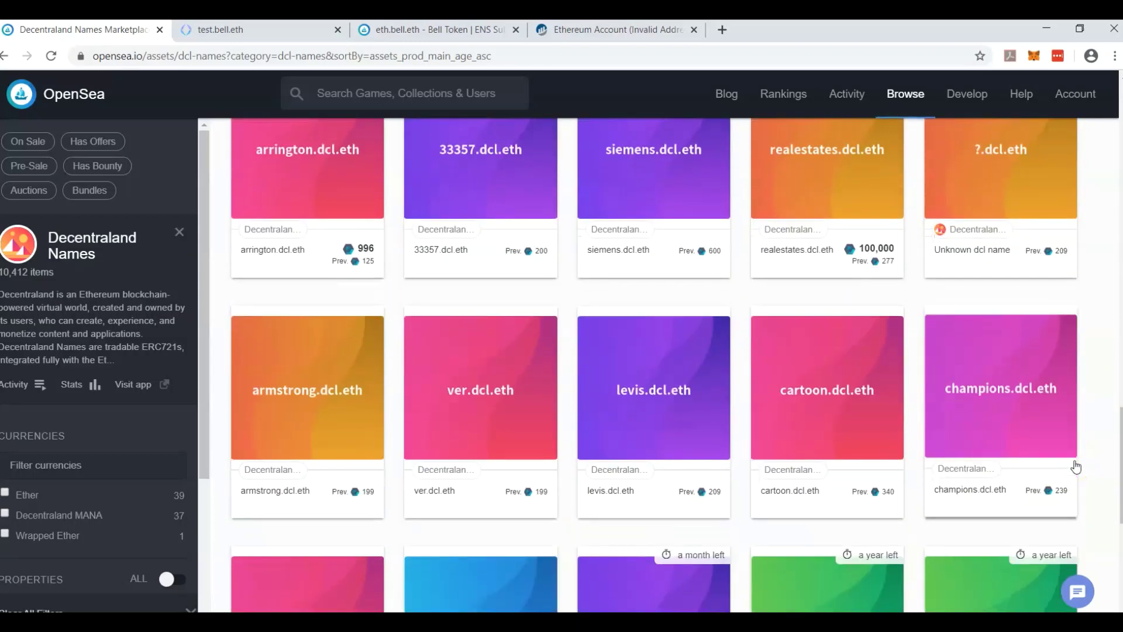
scroll(1075, 466, down, 4)
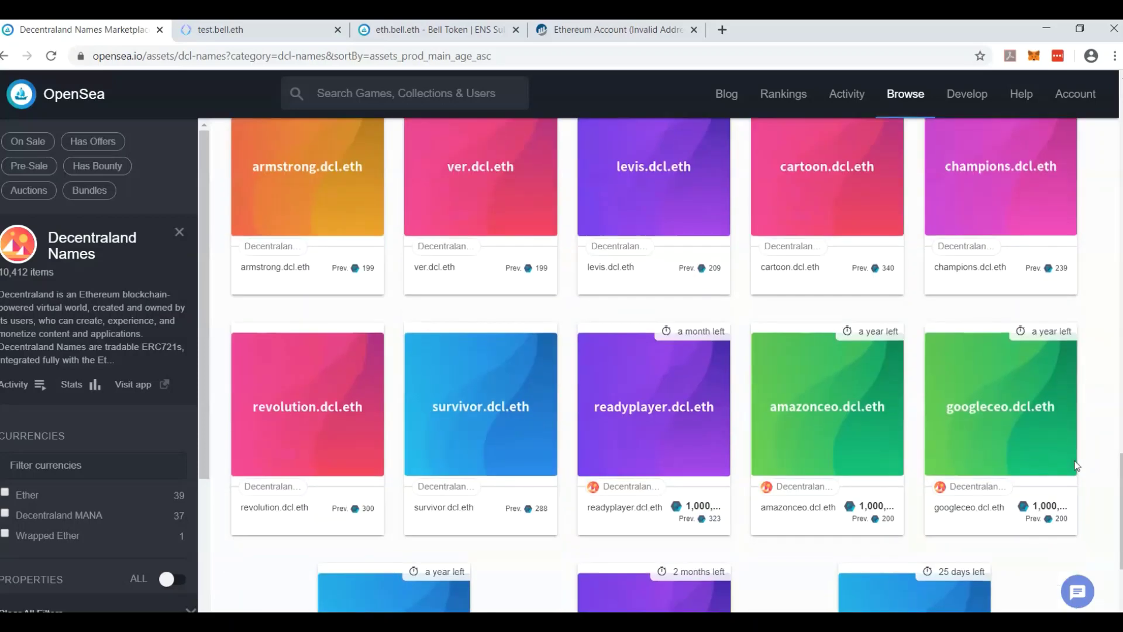
scroll(1075, 467, down, 4)
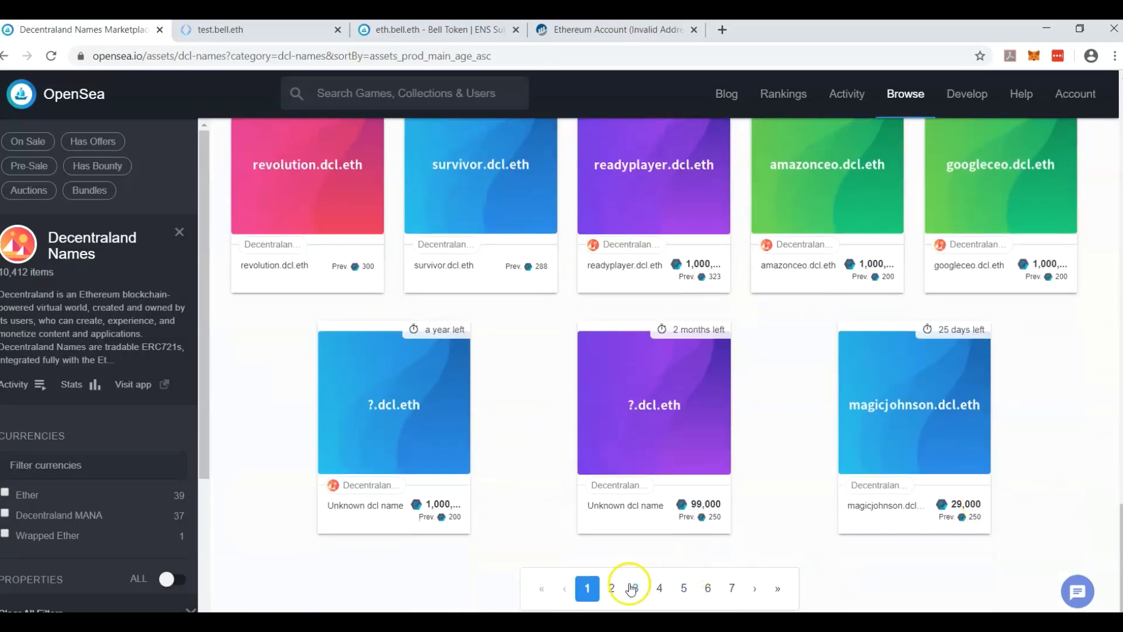
- Go to page 2, listing names like bitcointrader.dcl.eth and 8kobe24.dcl.eth at 1,500
click(610, 587)
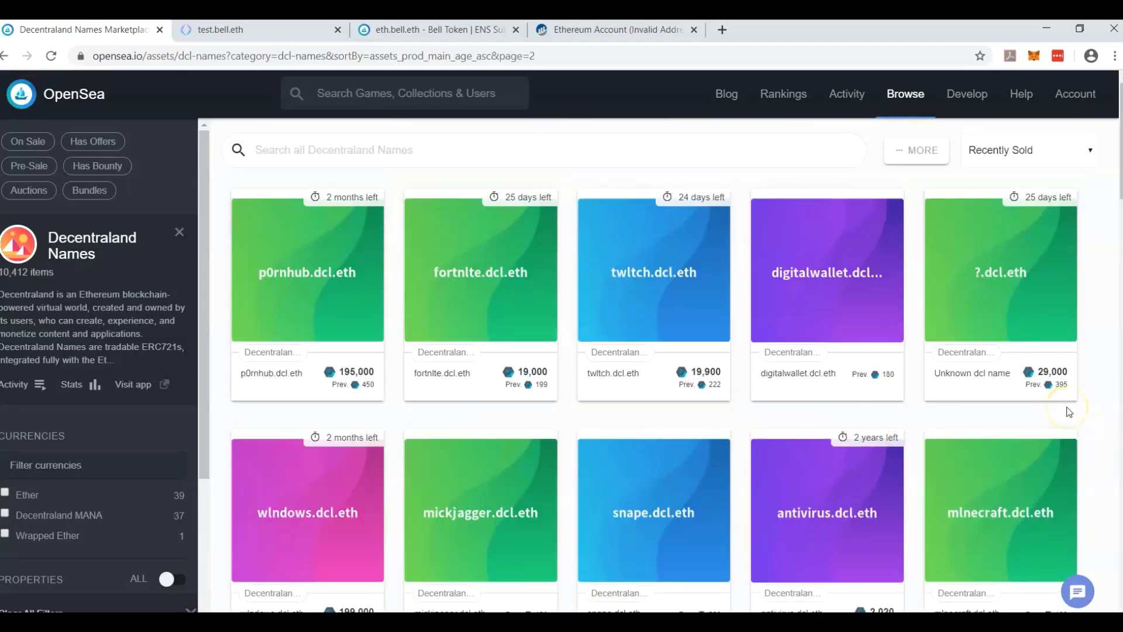
scroll(1069, 412, down, 5)
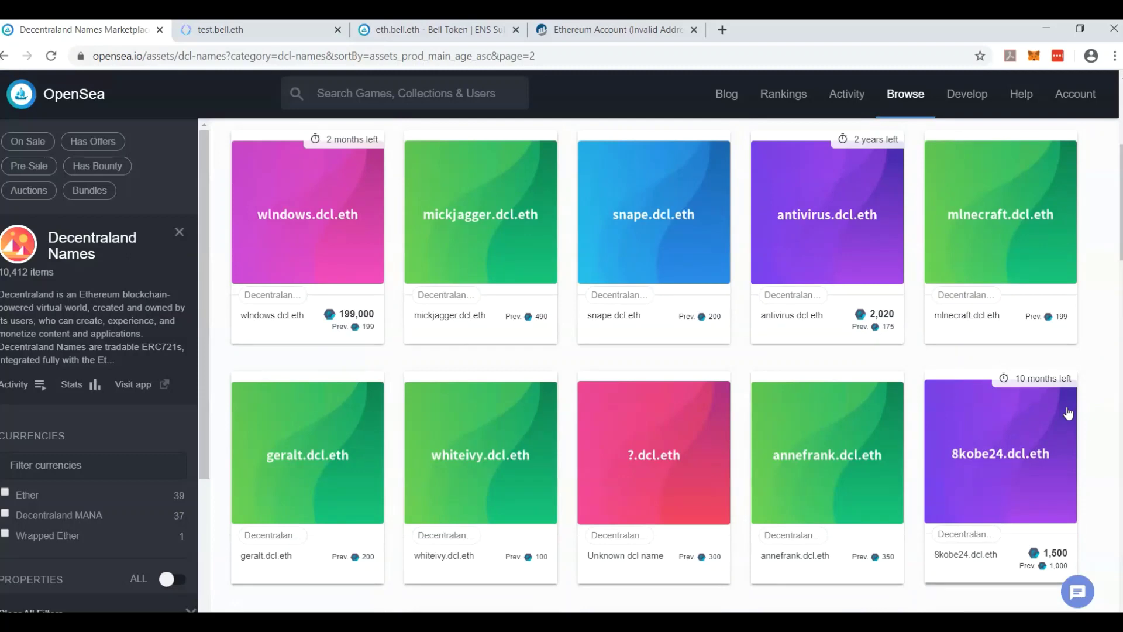
scroll(1068, 413, down, 10)
click(1022, 409)
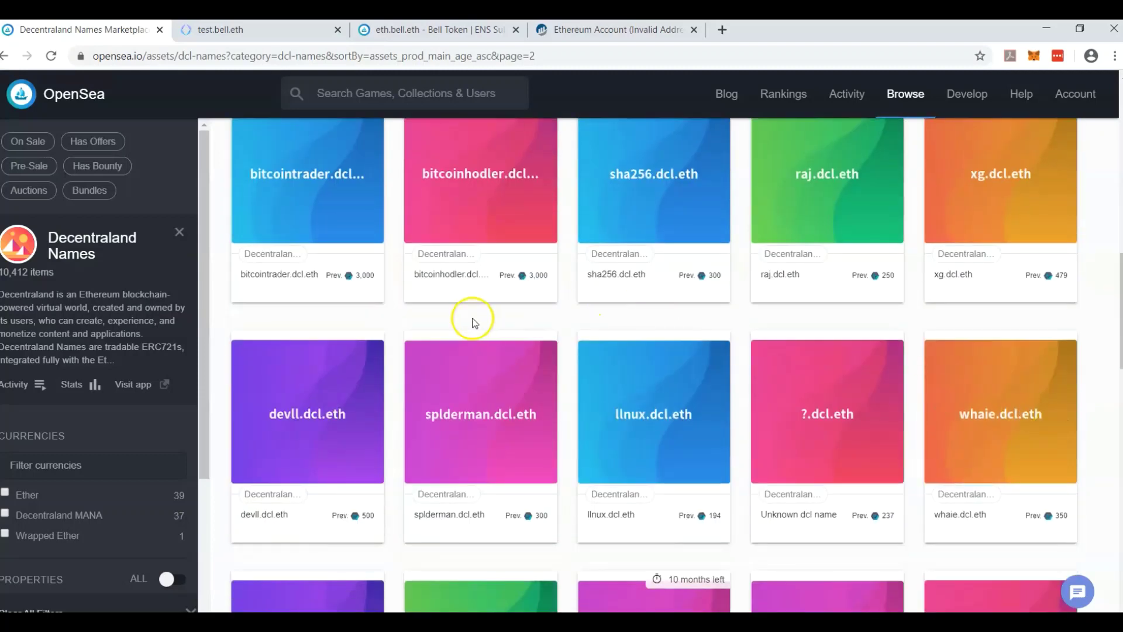
scroll(474, 322, up, 3)
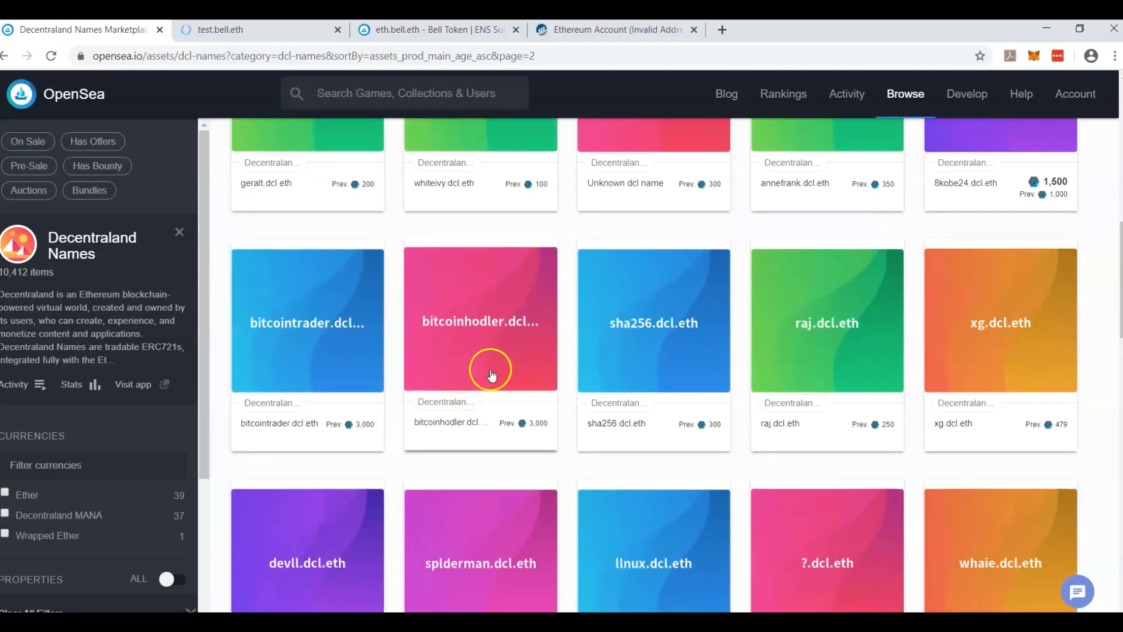